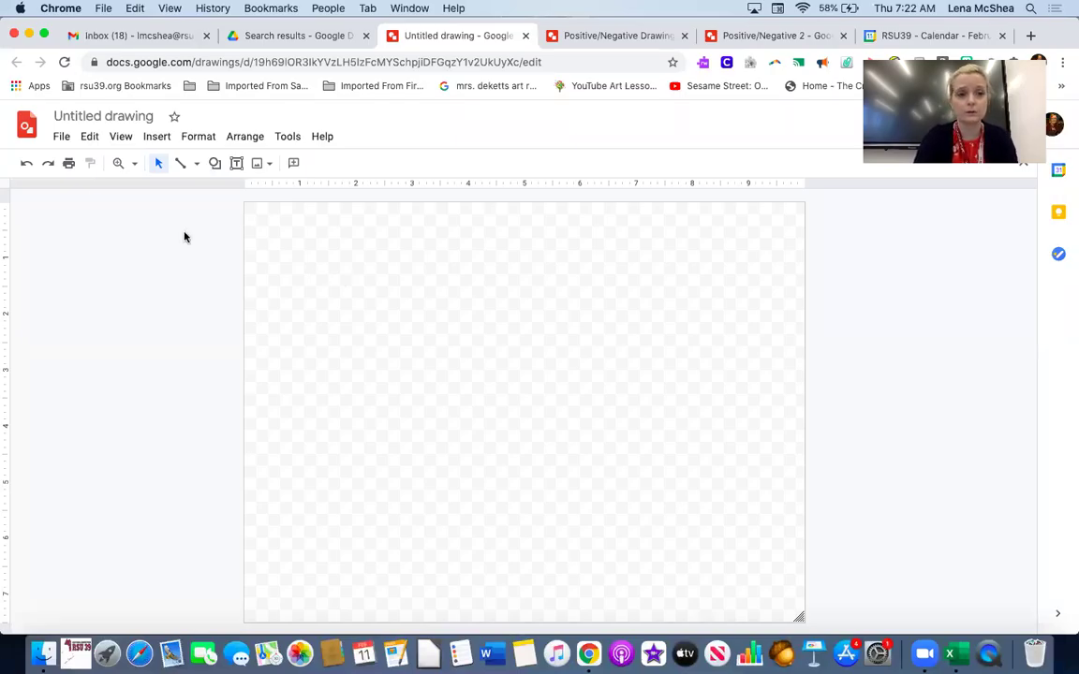
- Draw a large rectangle in the middle of the page and fill it solid black
click(215, 163)
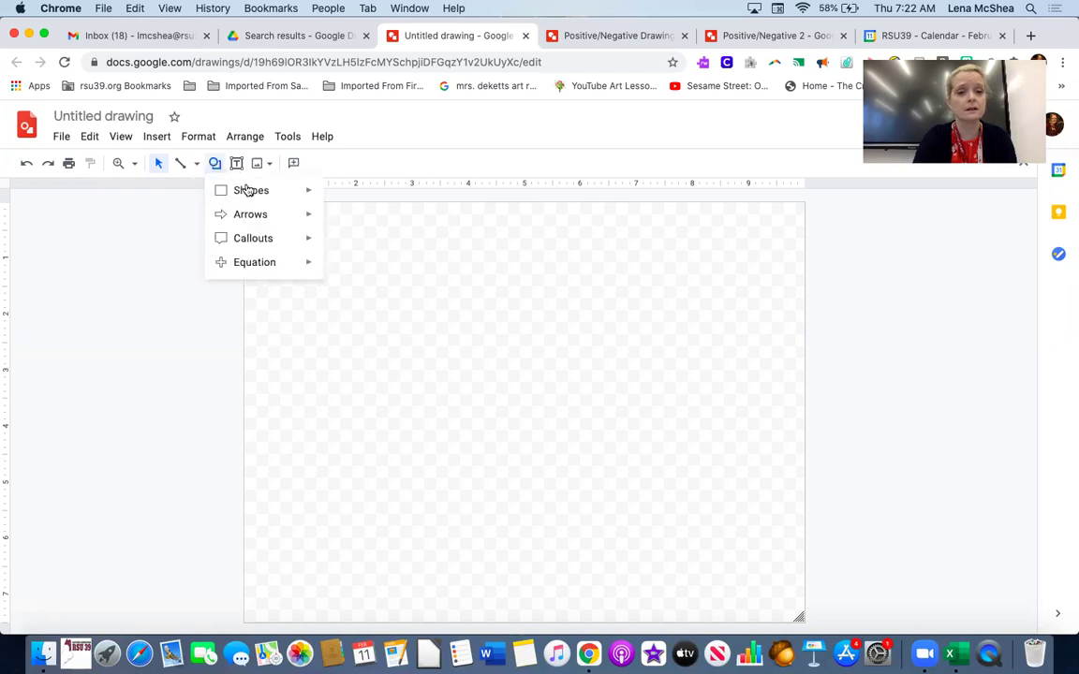
mouse_move(250, 190)
click(337, 196)
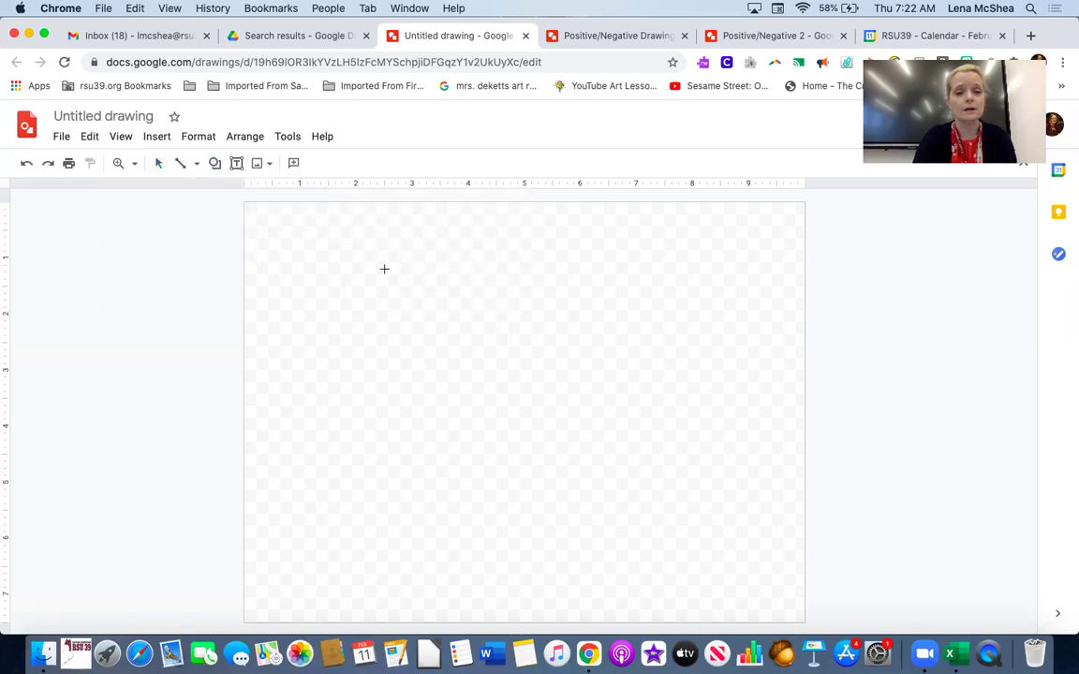
drag(368, 269, 673, 539)
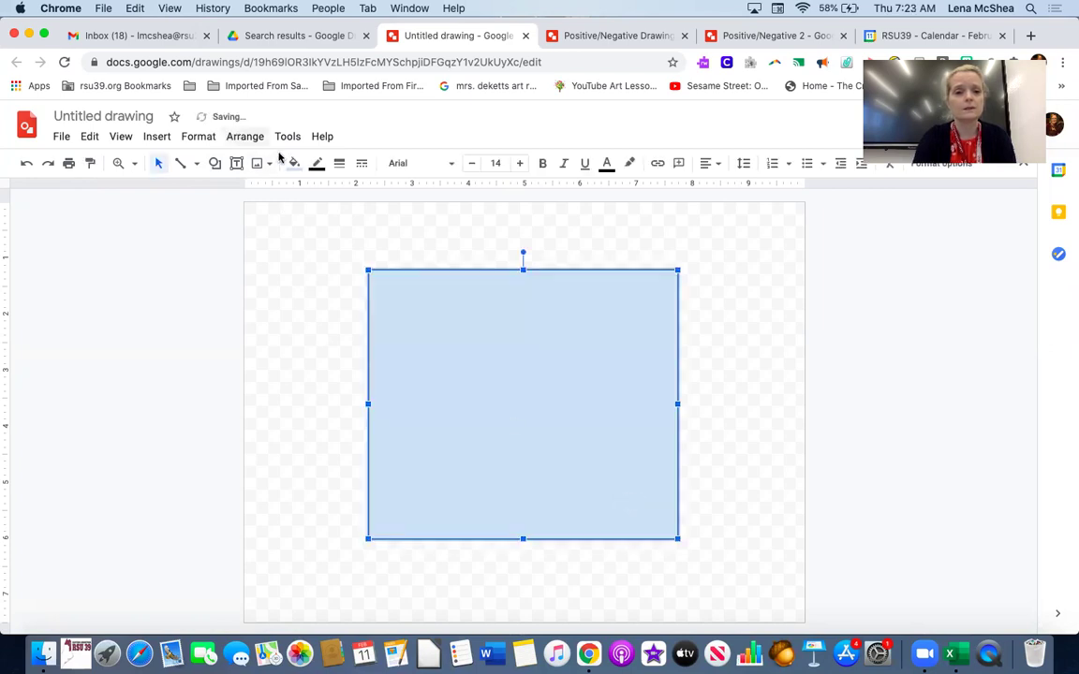
click(294, 165)
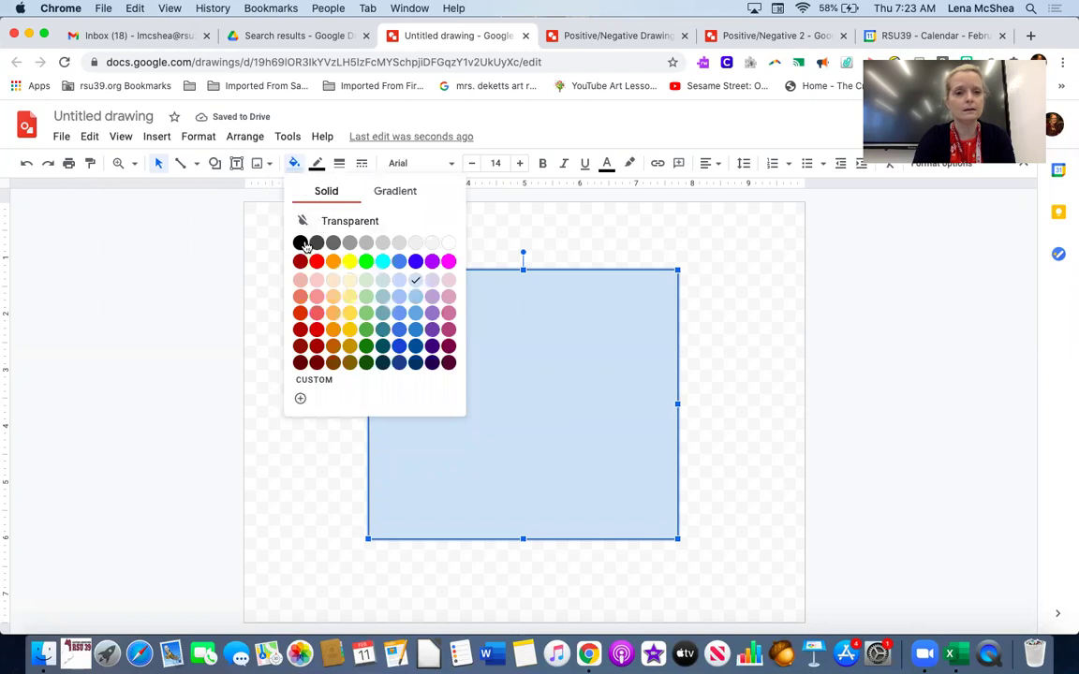
click(300, 244)
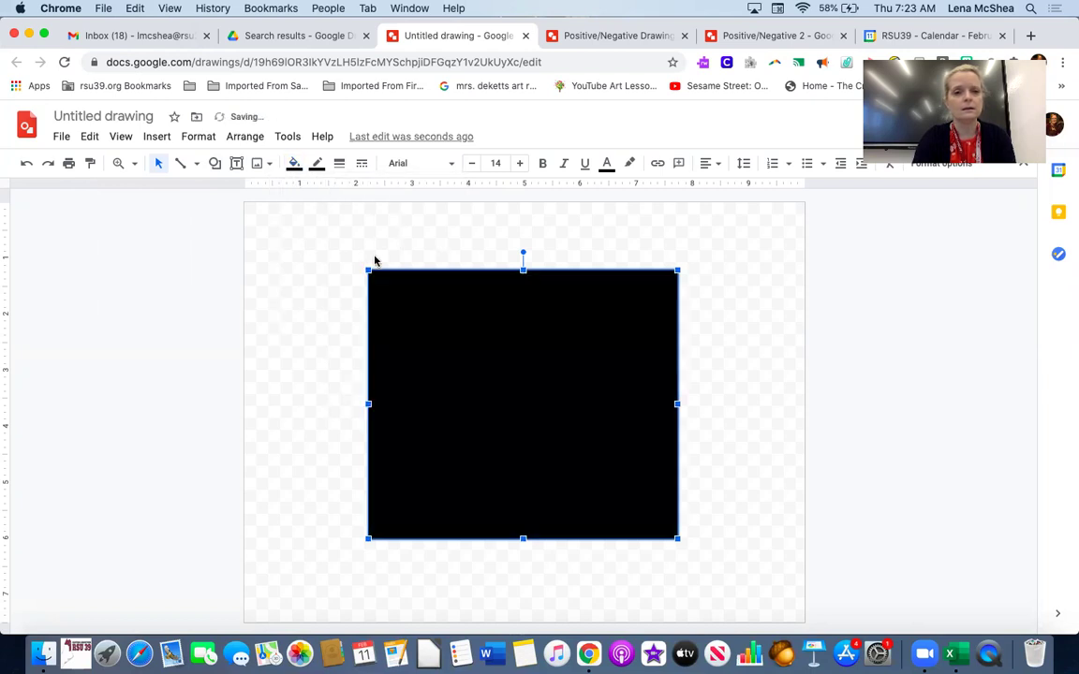
- Draw a lightning bolt at the square's top-left, fill it white, and nudge it into place
click(298, 238)
click(215, 163)
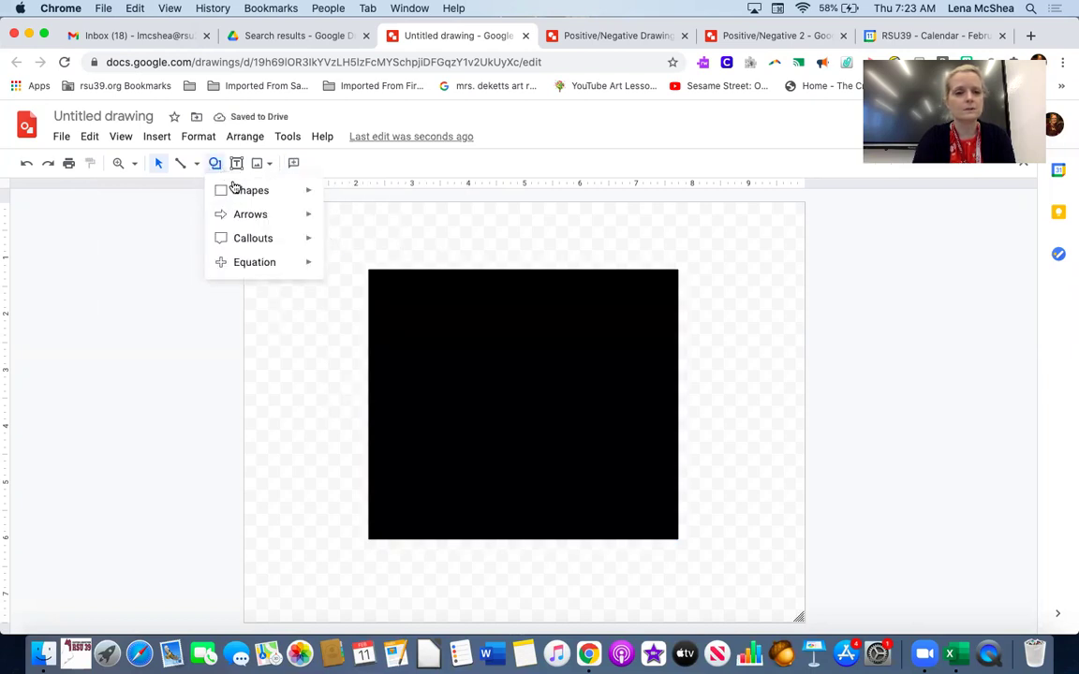
mouse_move(240, 191)
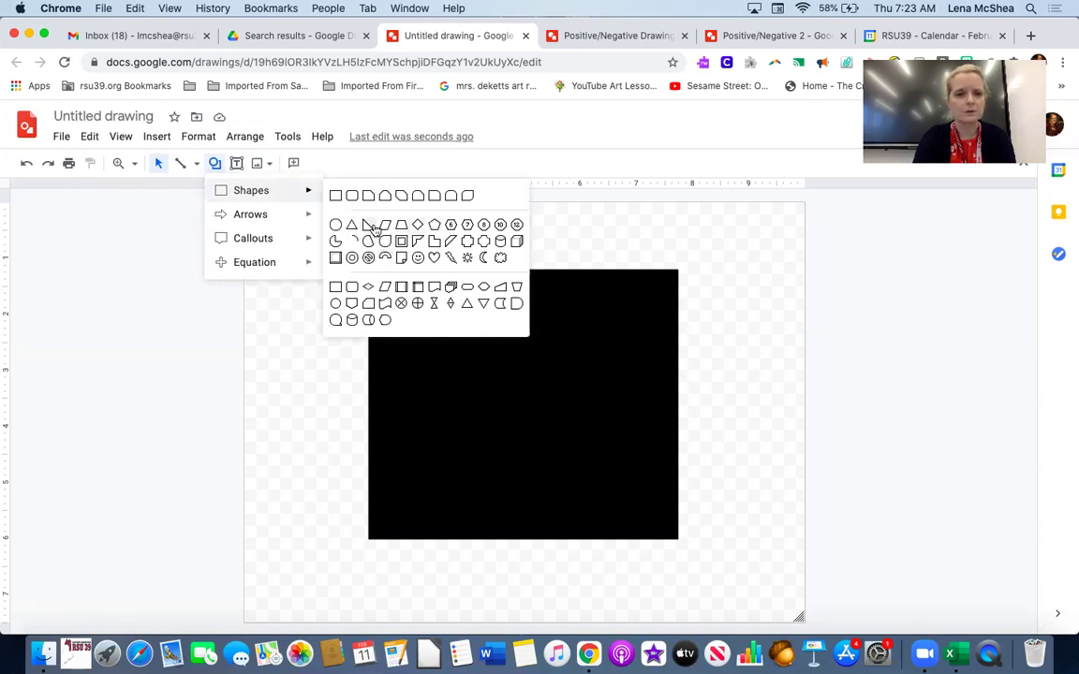
click(483, 258)
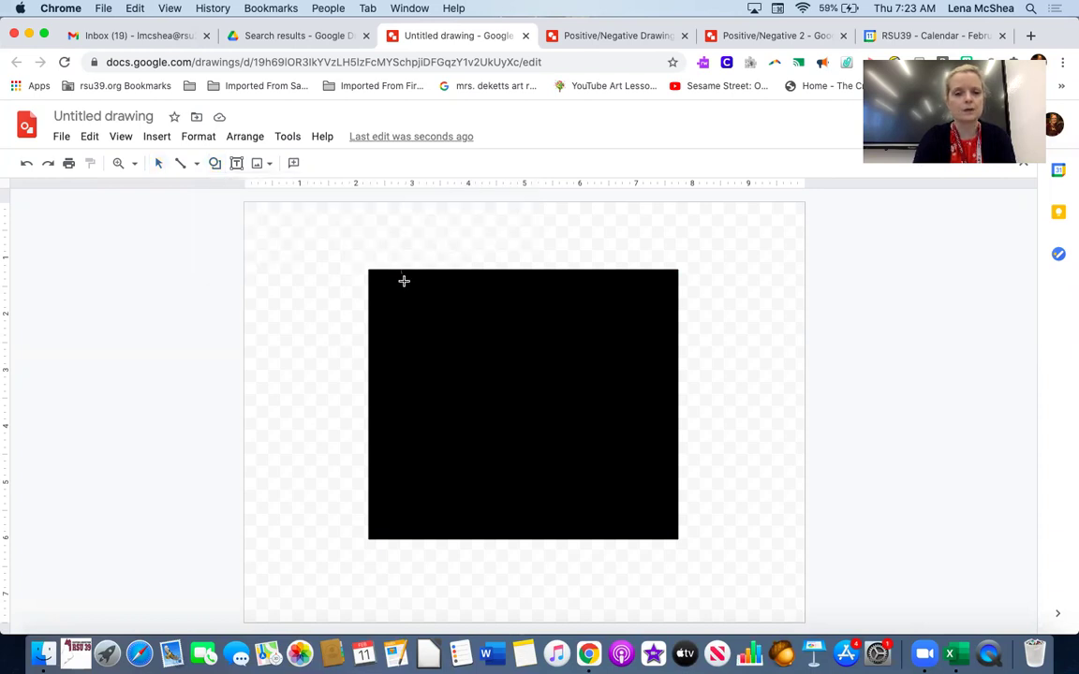
drag(404, 281, 471, 345)
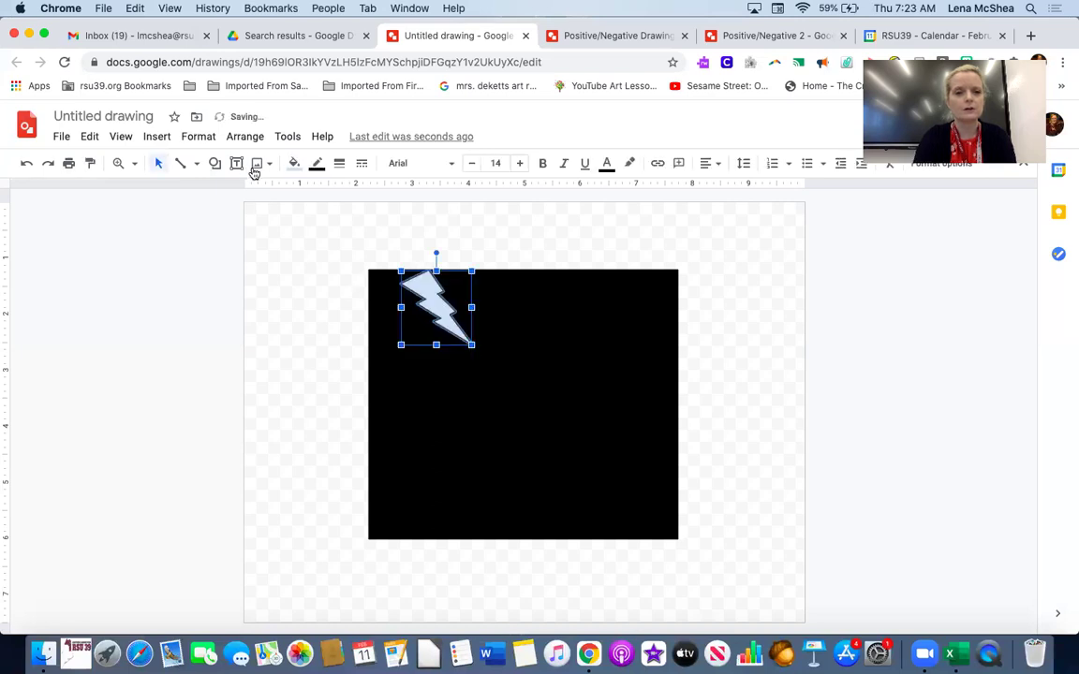
click(293, 164)
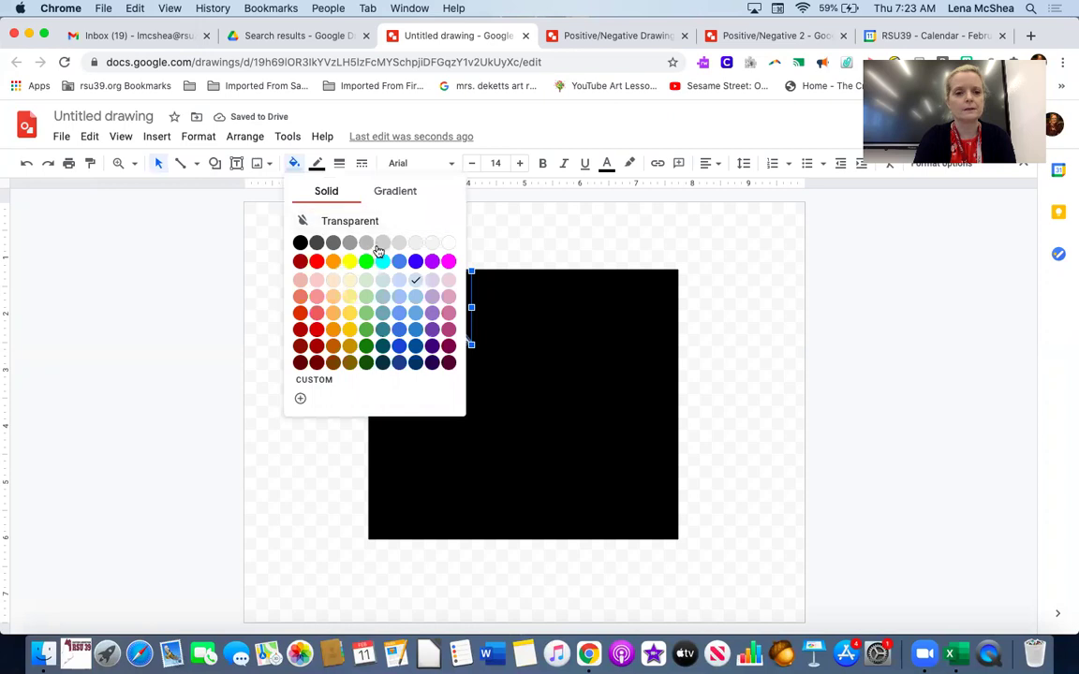
click(448, 245)
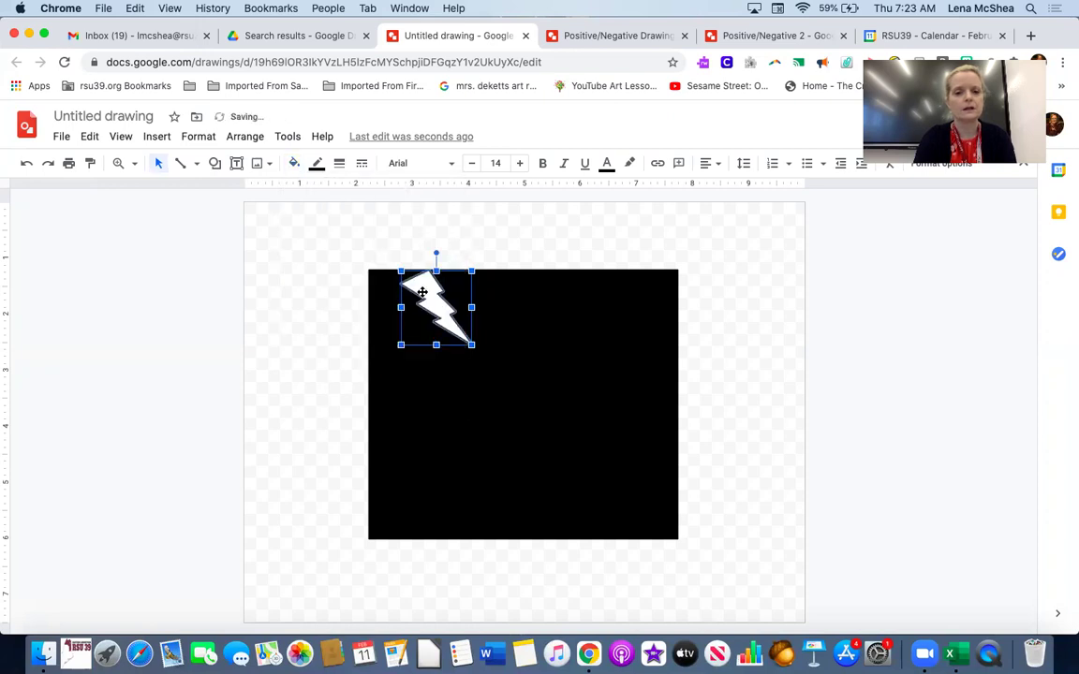
mouse_move(422, 293)
mouse_down()
mouse_move(435, 303)
mouse_move(368, 291)
mouse_move(412, 285)
mouse_move(423, 296)
mouse_up()
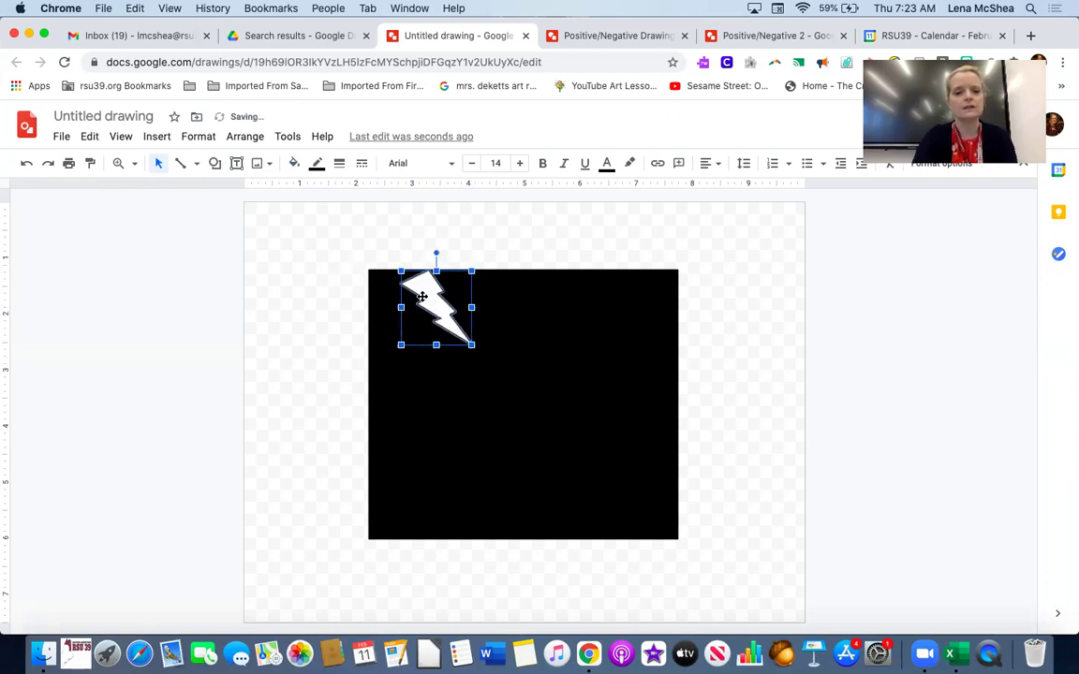
- Flip the bolt copy vertically, move it above the square's top edge, and fill it black
click(233, 138)
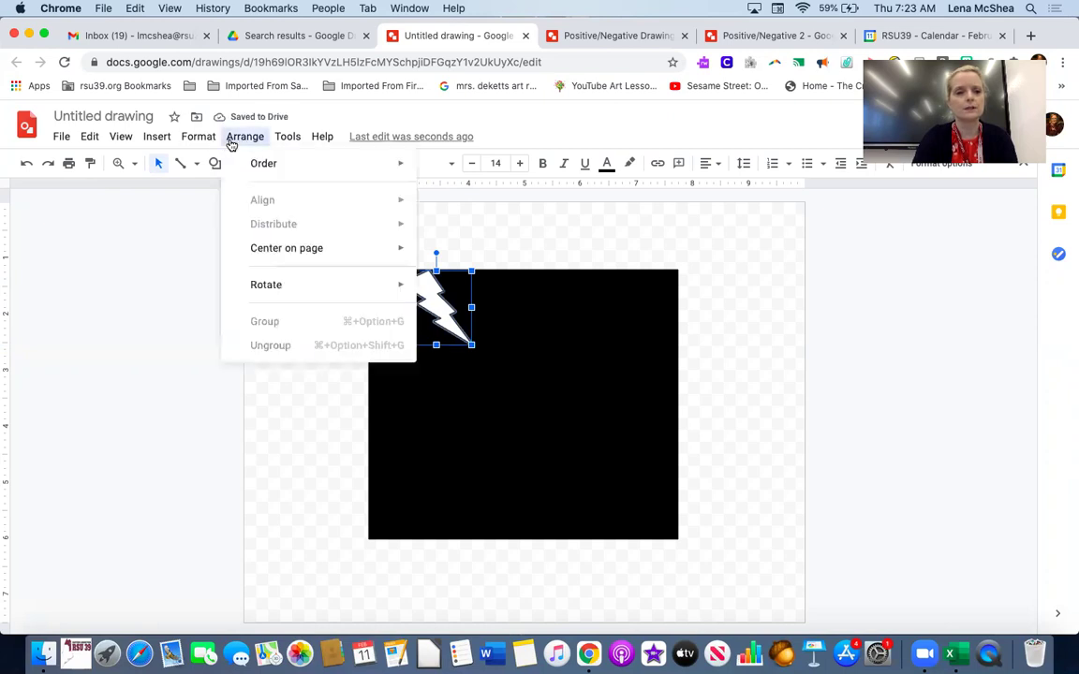
mouse_move(265, 289)
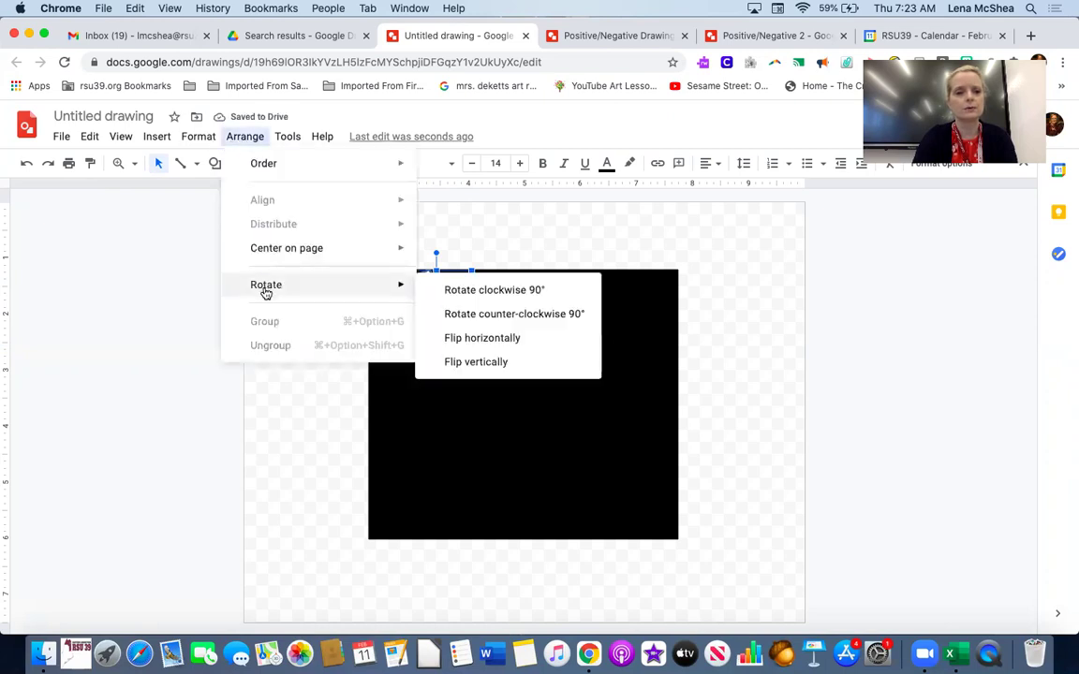
click(460, 364)
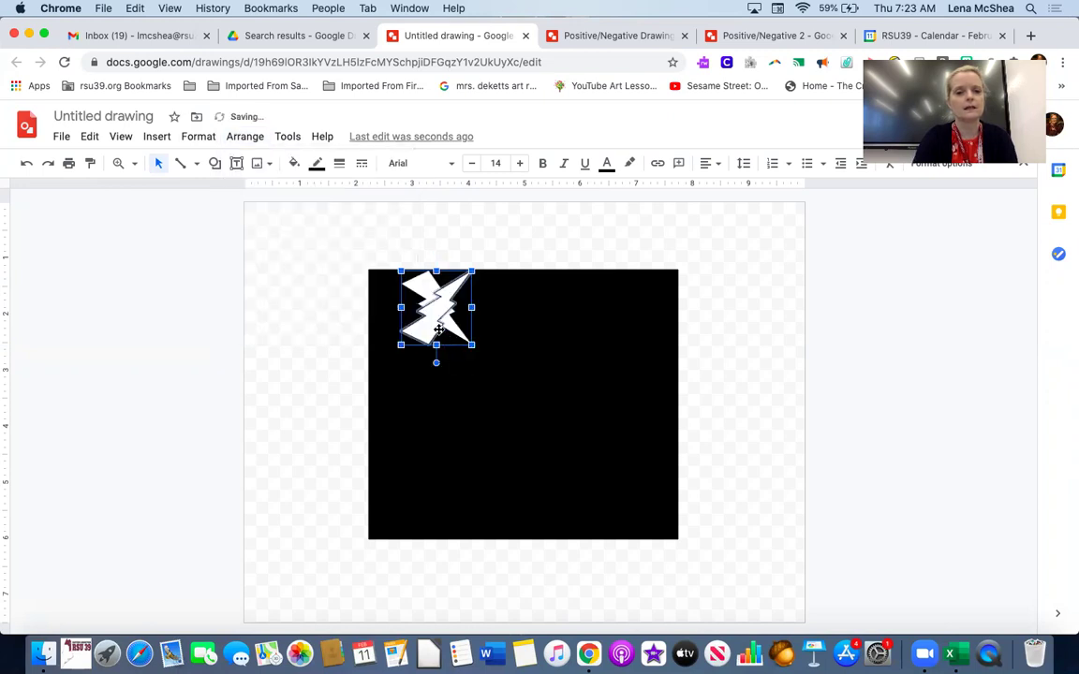
drag(438, 301, 436, 254)
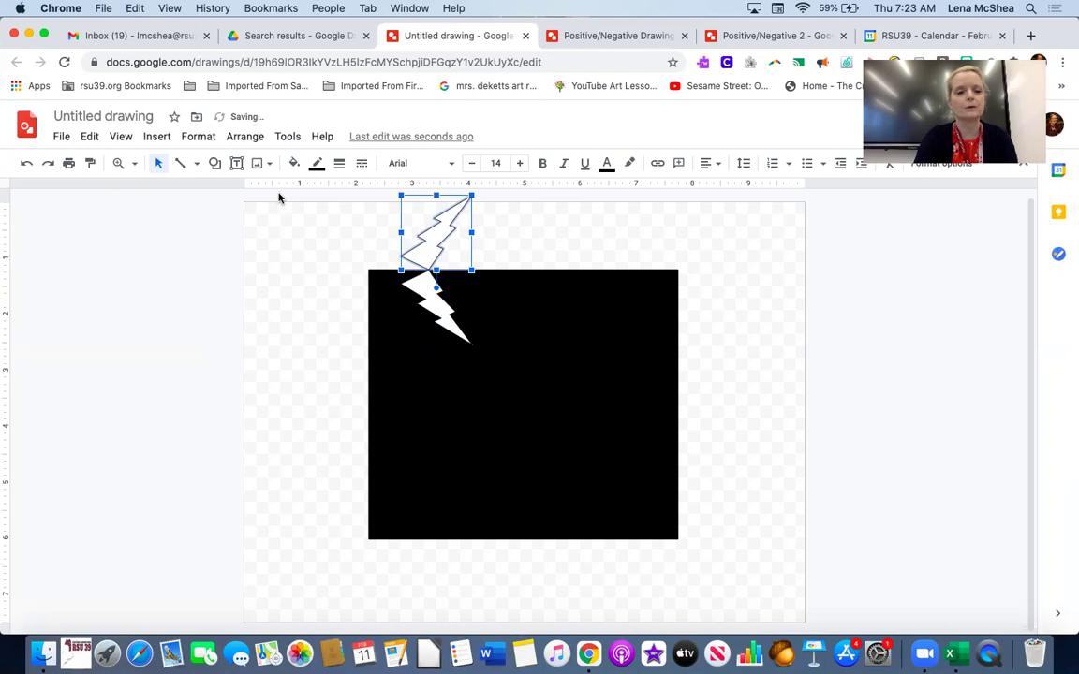
click(293, 164)
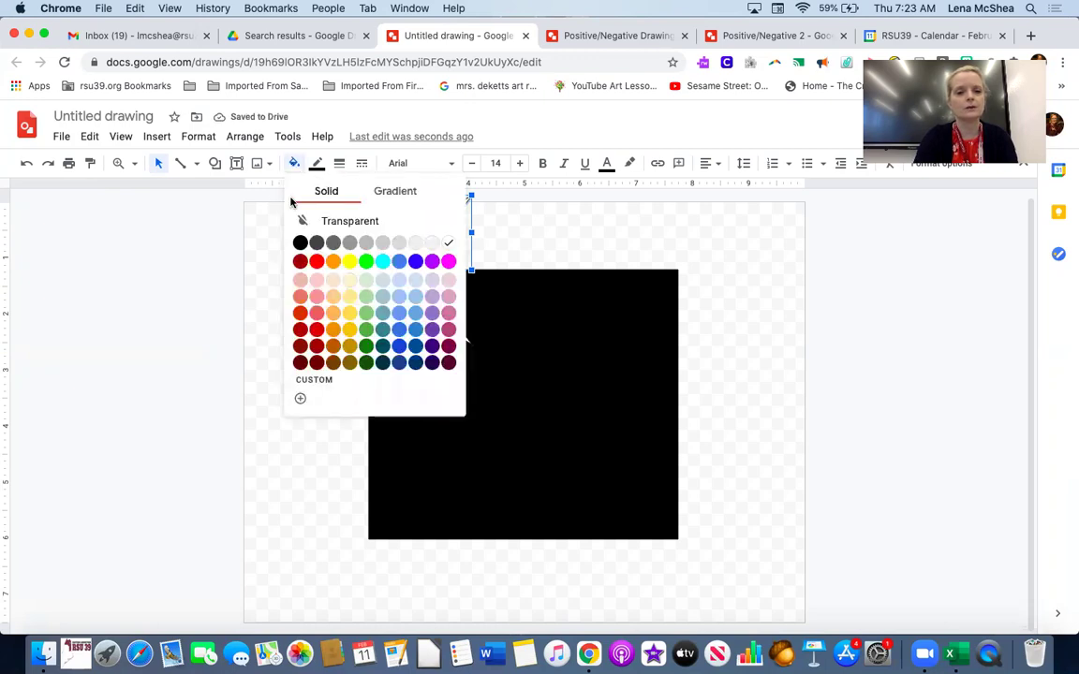
click(296, 245)
click(270, 287)
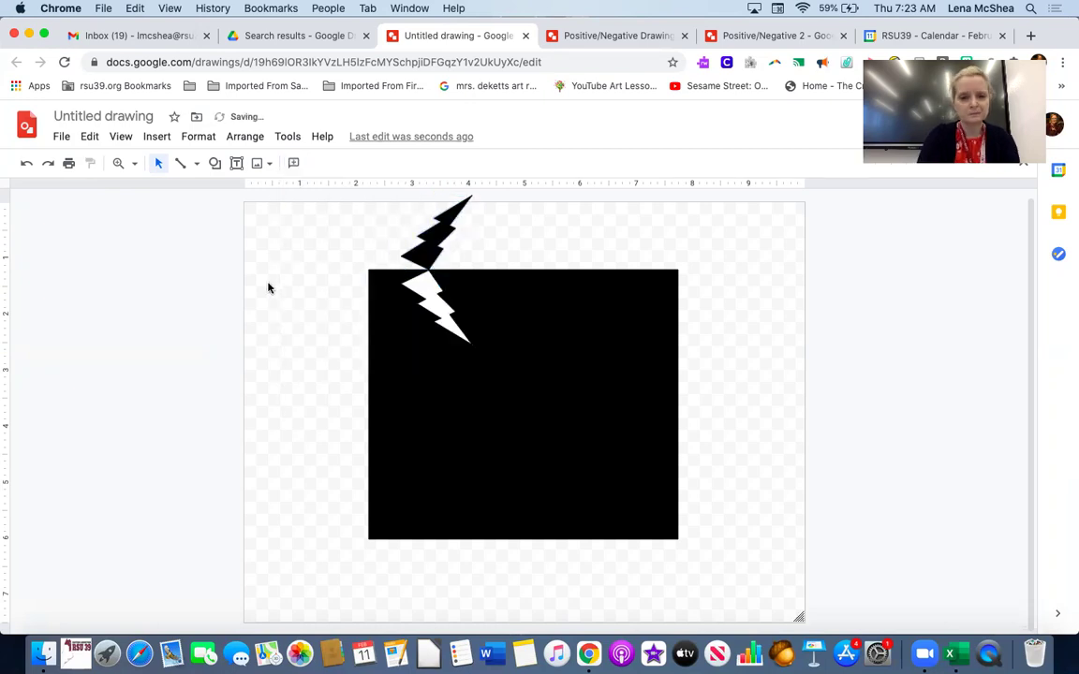
- Draw a pentagon on the square's top edge and fill it white
click(215, 165)
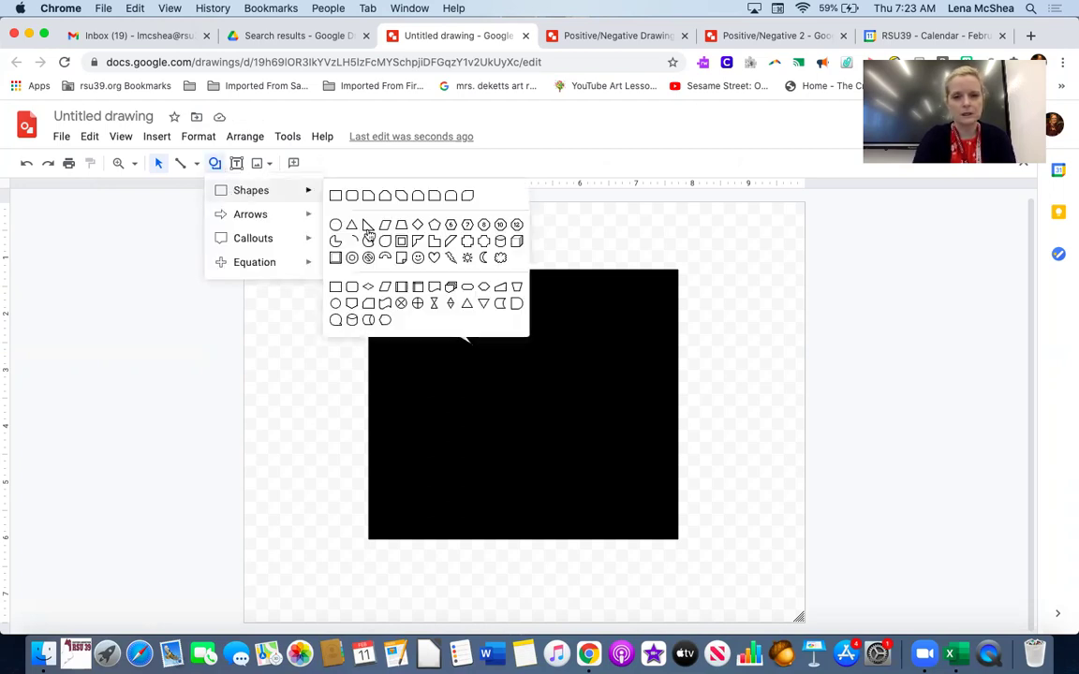
click(434, 225)
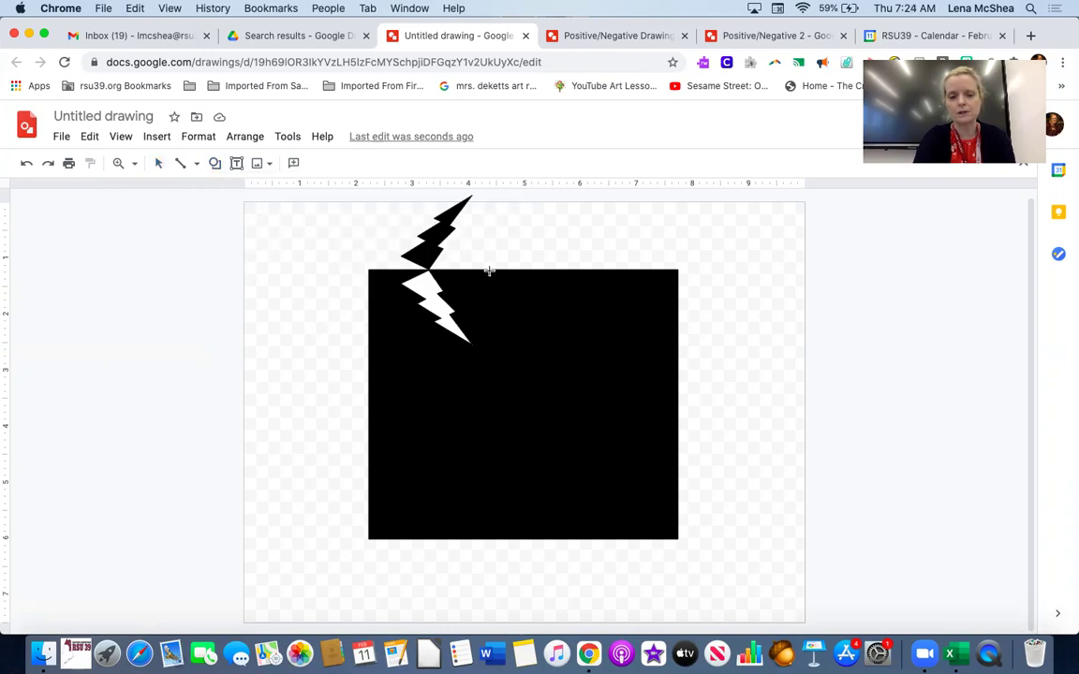
drag(489, 271, 562, 355)
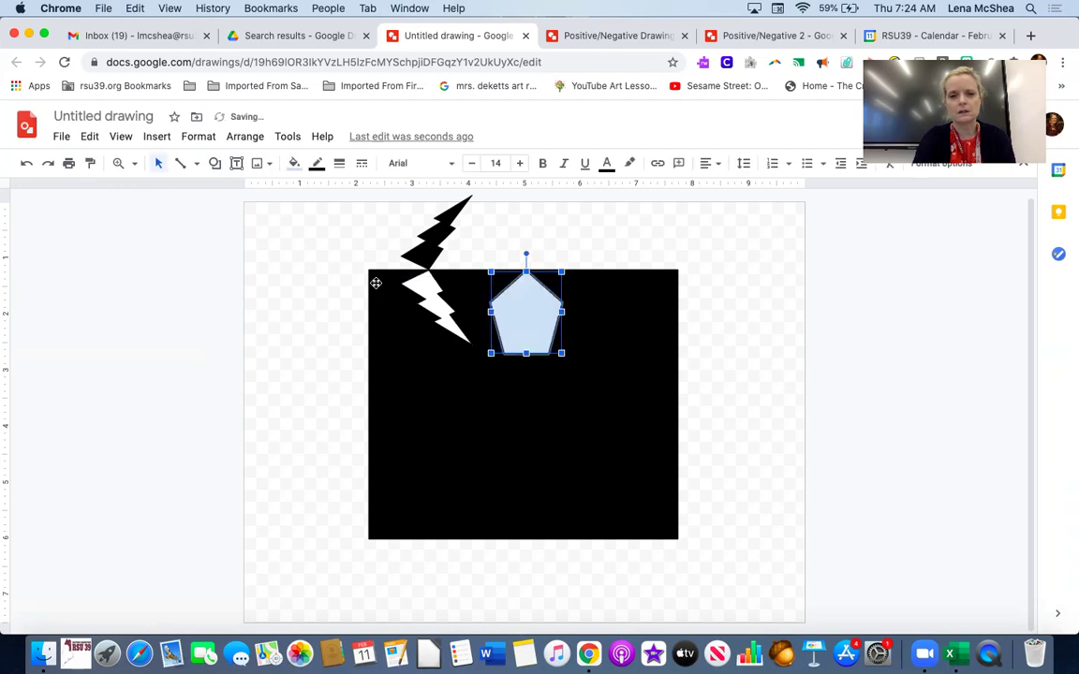
click(293, 163)
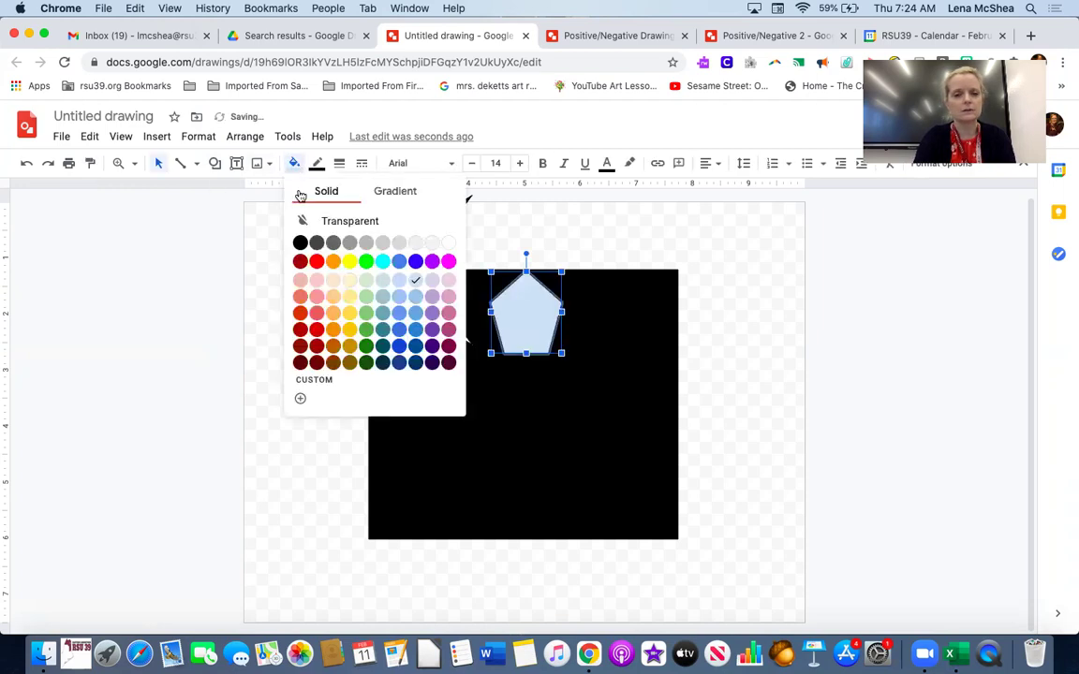
click(448, 244)
- Duplicate the pentagon, fill the copy black, and move it over the white one
key(super+d)
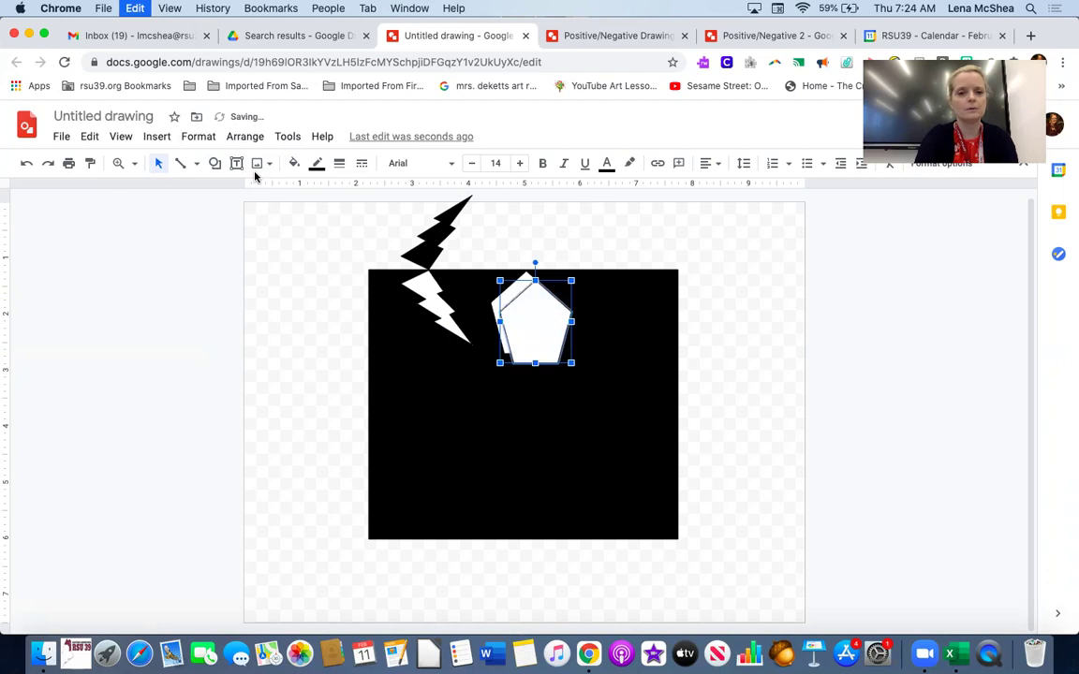
click(293, 165)
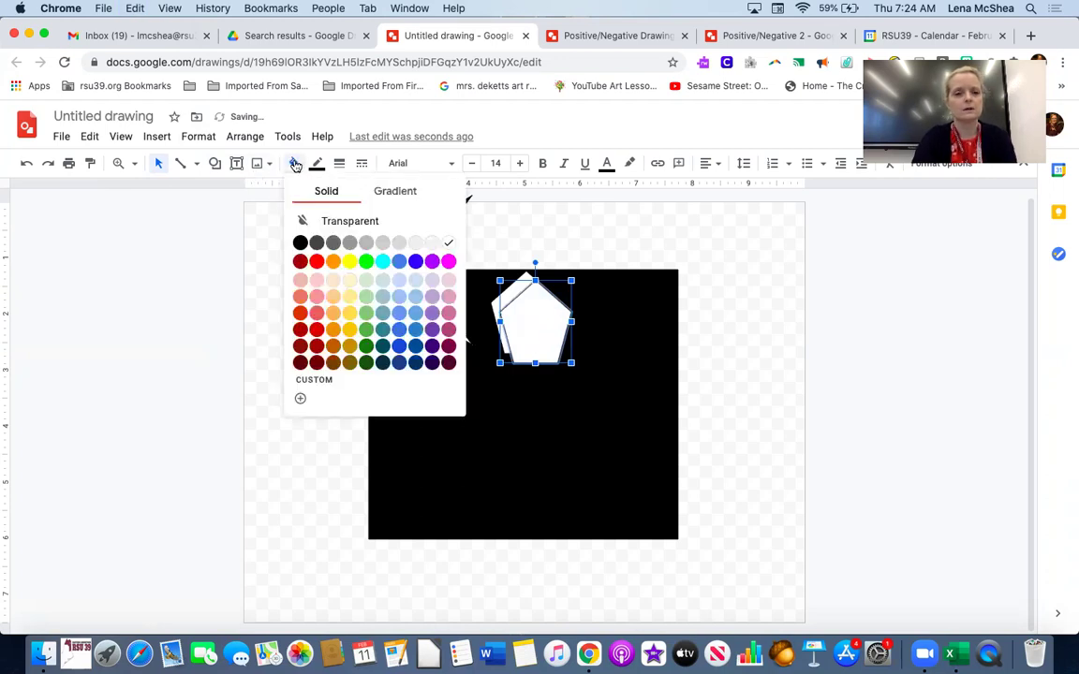
click(299, 245)
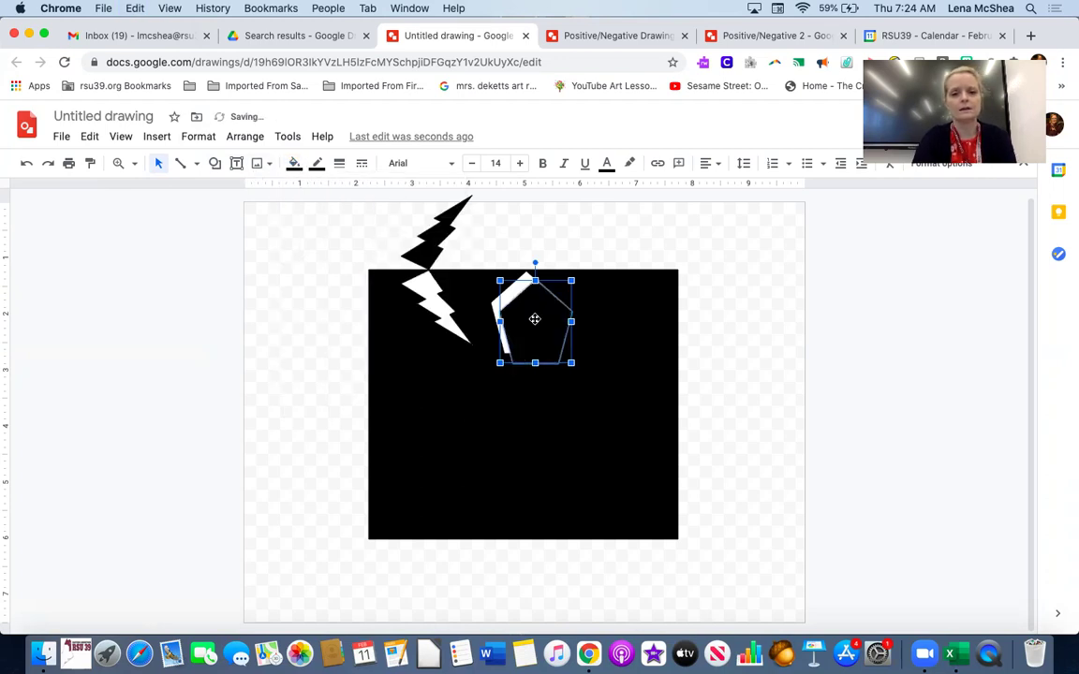
drag(527, 317, 514, 300)
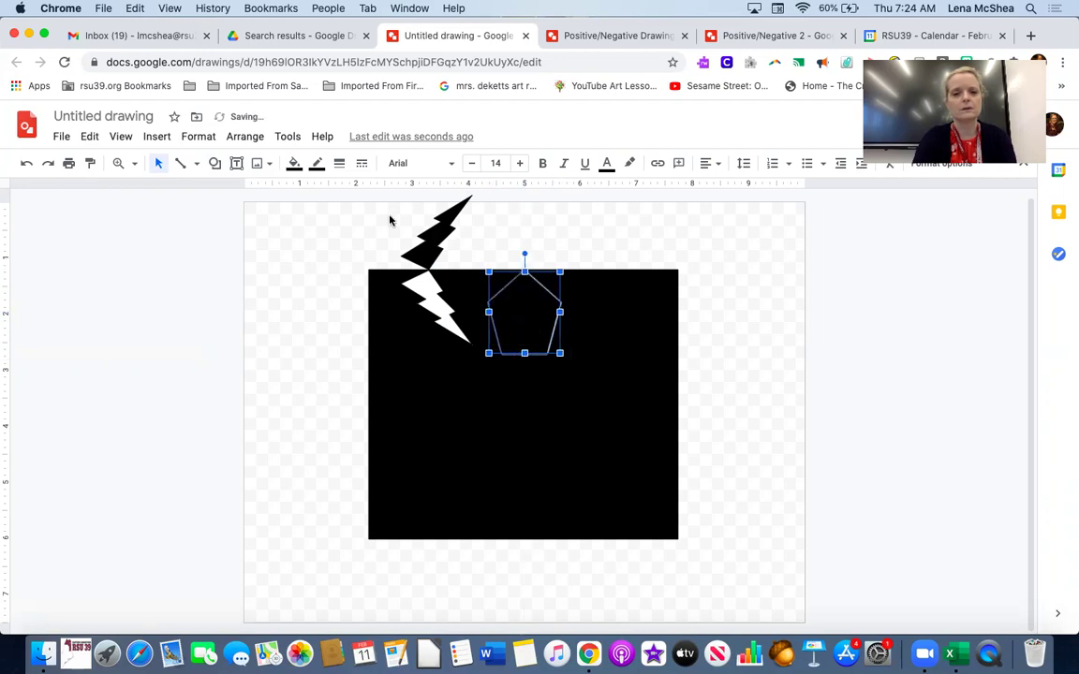
- Flip the black pentagon vertically and move it just above the square
click(246, 134)
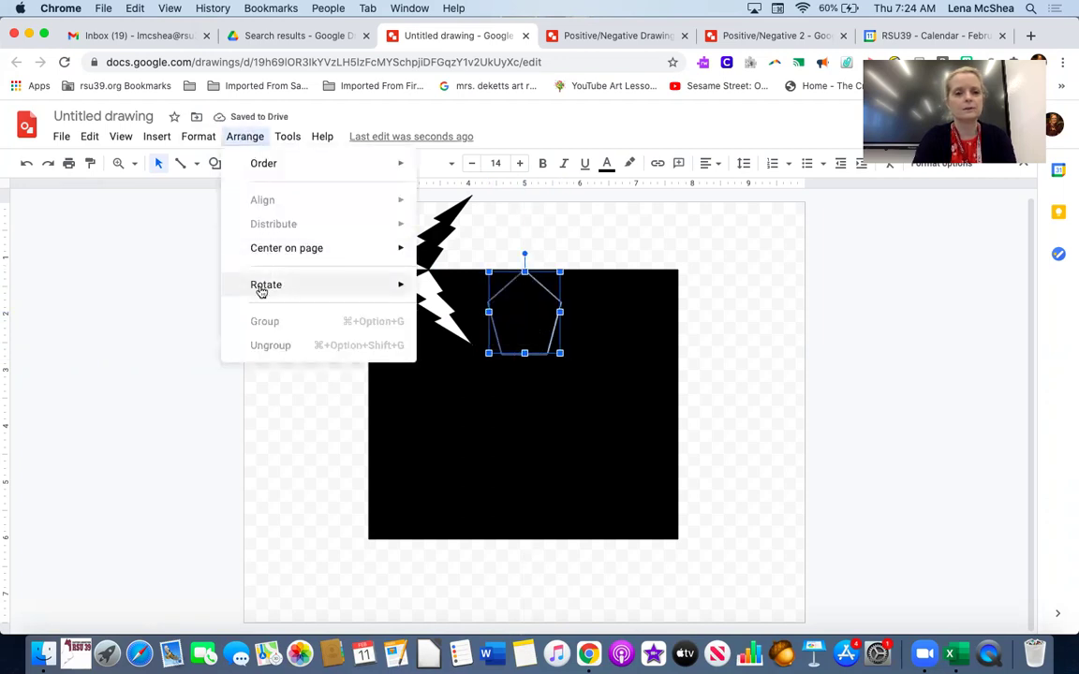
mouse_move(267, 289)
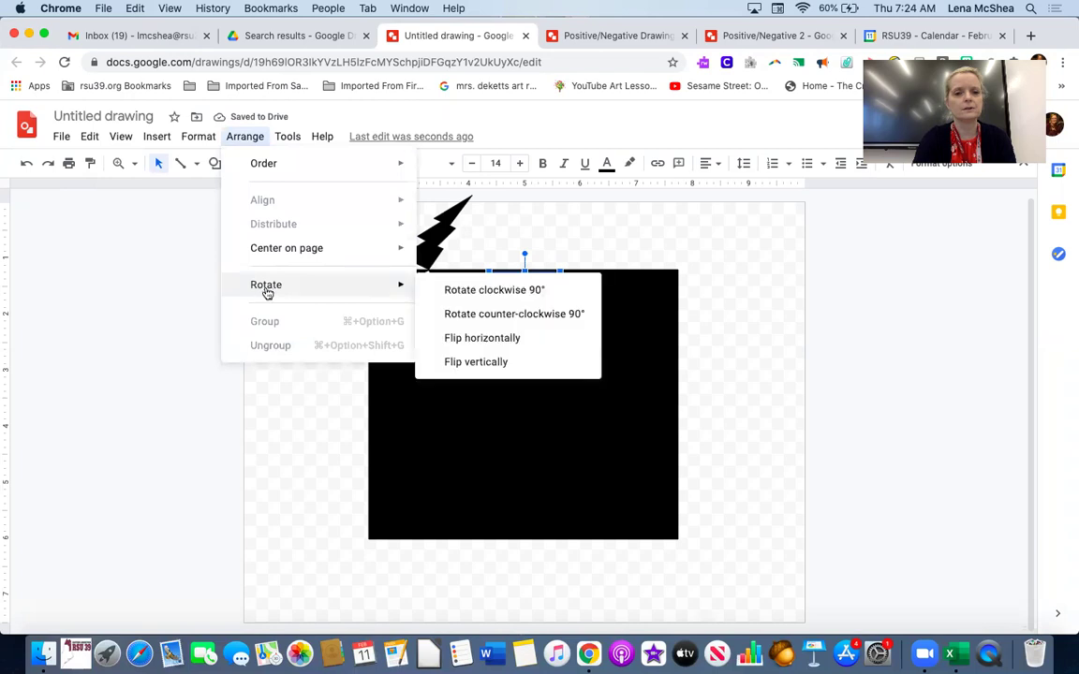
click(460, 364)
drag(529, 251, 529, 241)
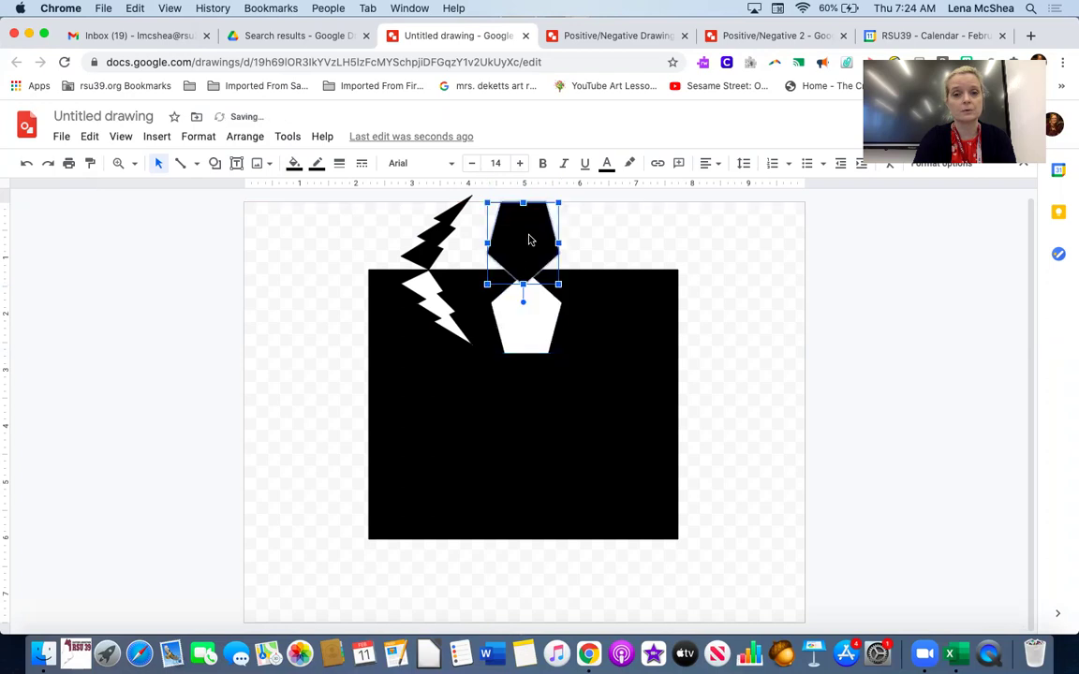
- Shrink the black square slightly, then lower the white pentagon and both bolts to its new top edge
click(543, 425)
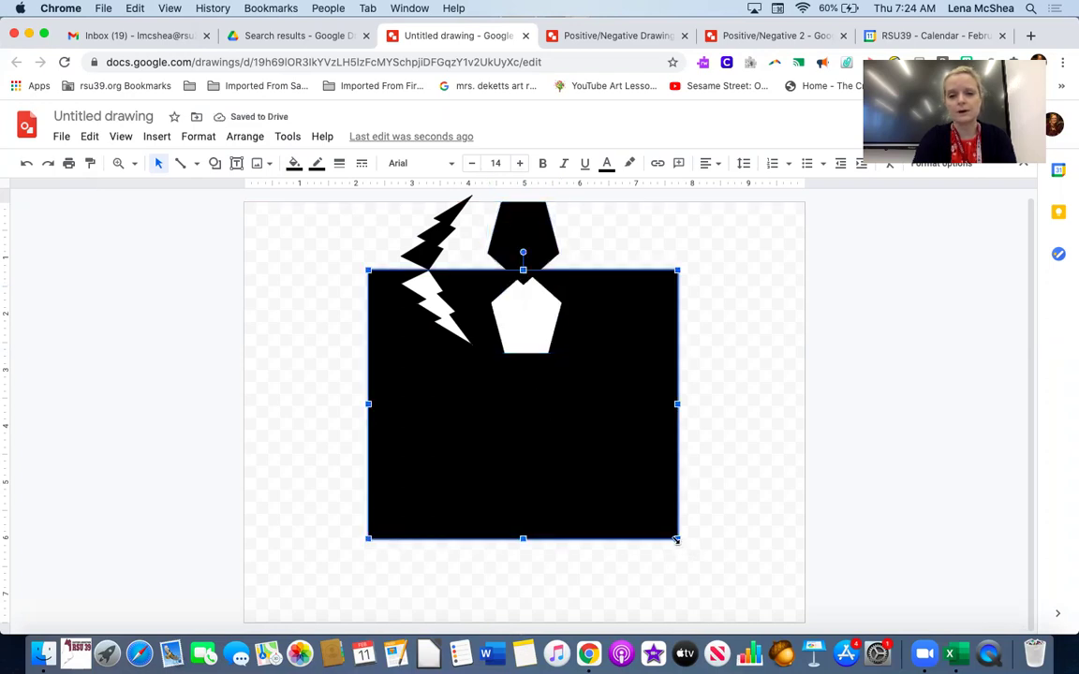
drag(673, 536, 629, 490)
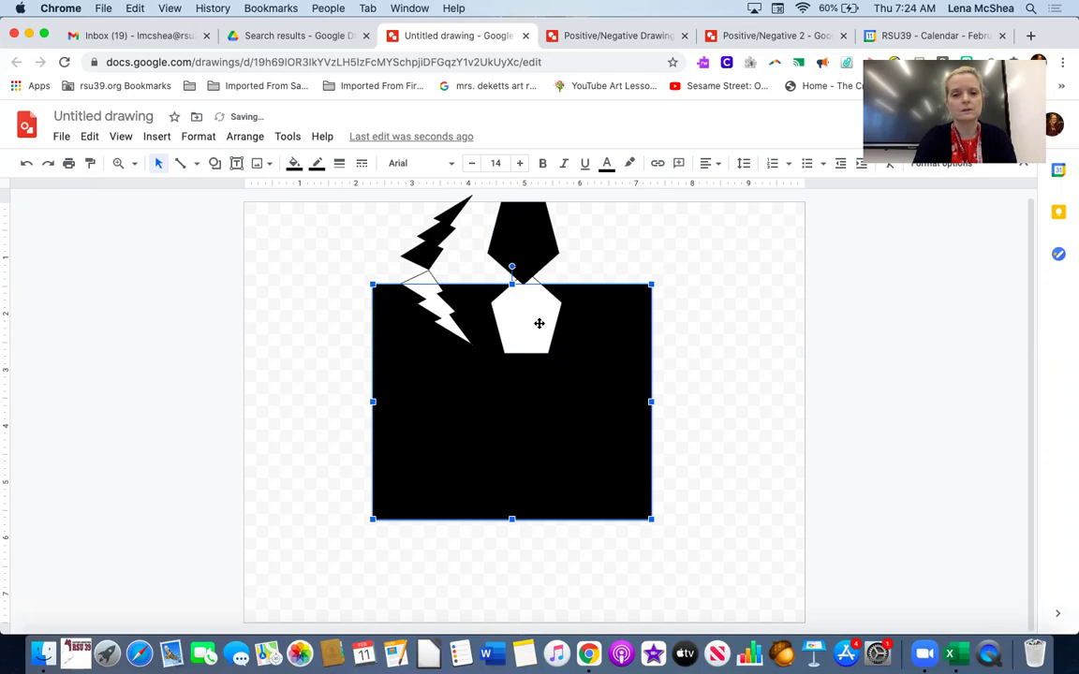
drag(539, 321, 537, 347)
drag(431, 309, 426, 330)
click(431, 248)
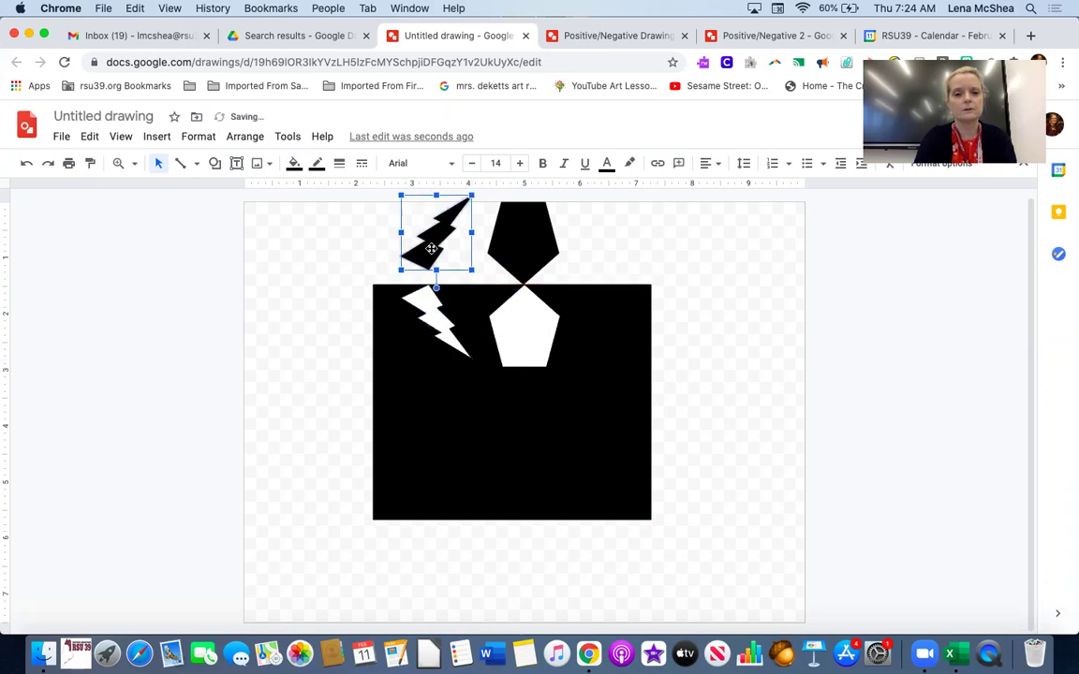
drag(431, 248, 430, 263)
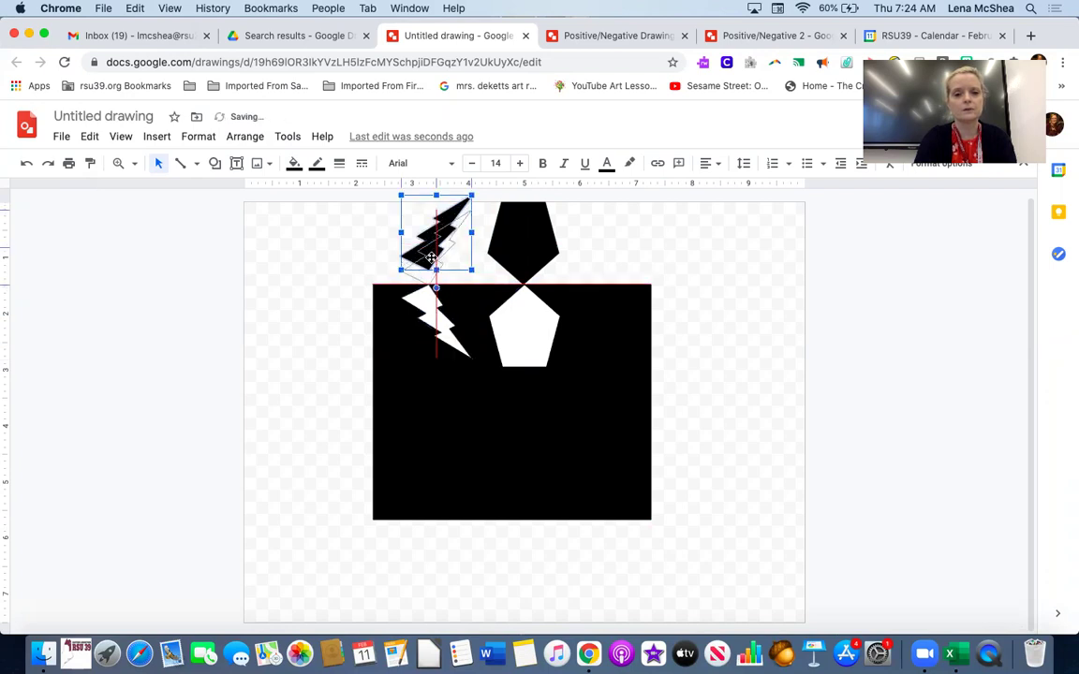
click(364, 248)
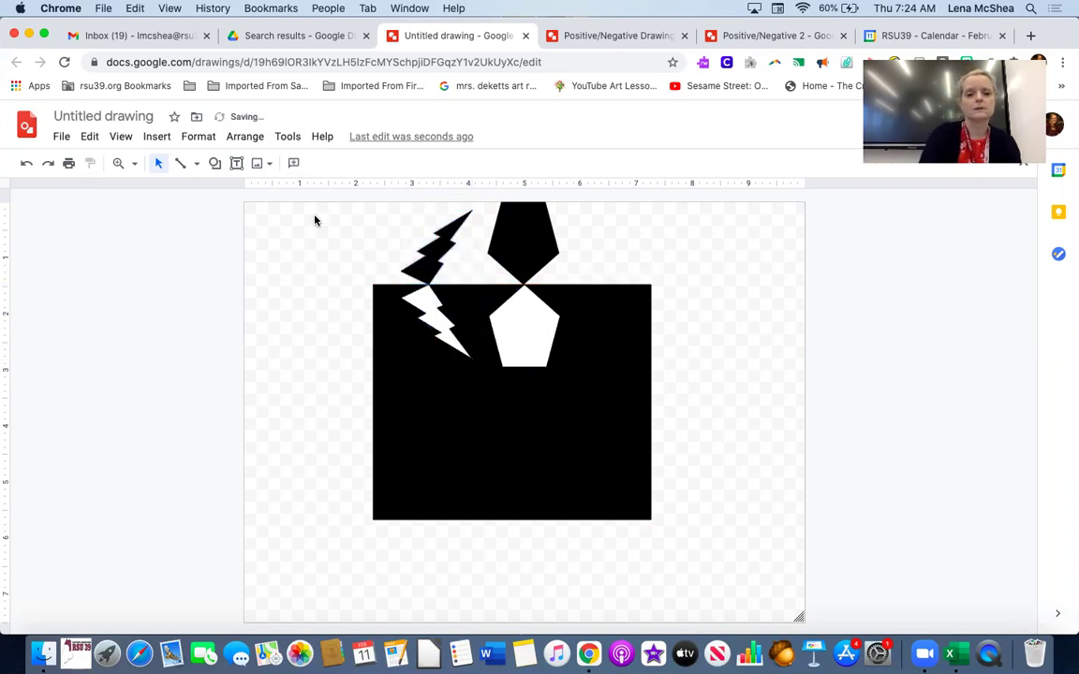
- Draw a polyline on the square's right edge, then delete the unwanted open result
click(196, 164)
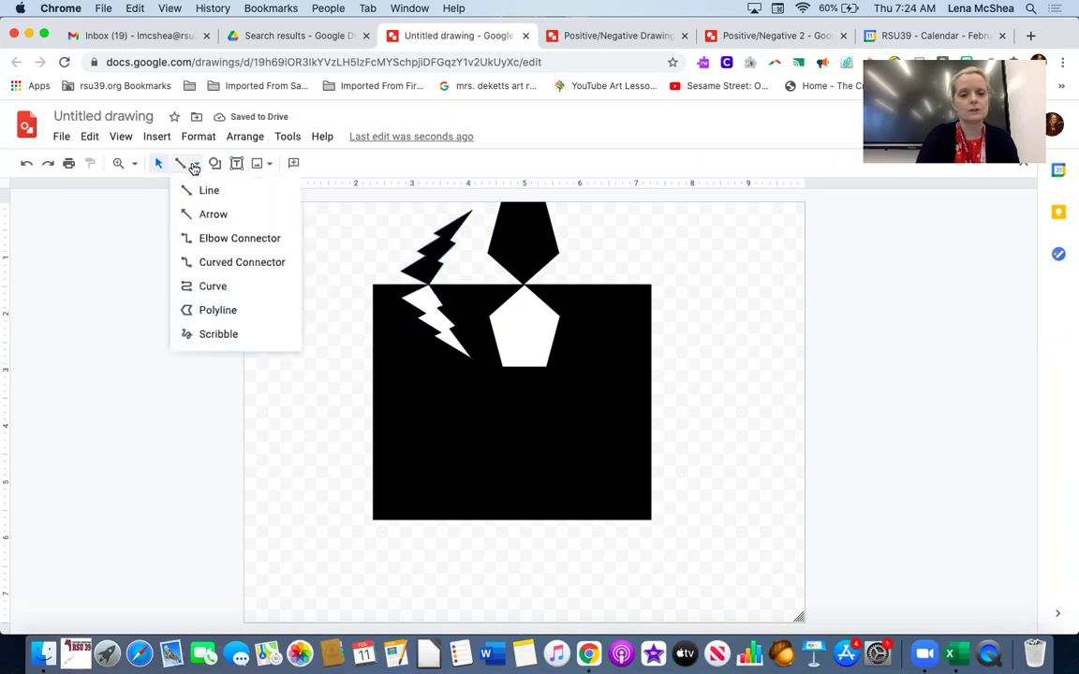
click(220, 309)
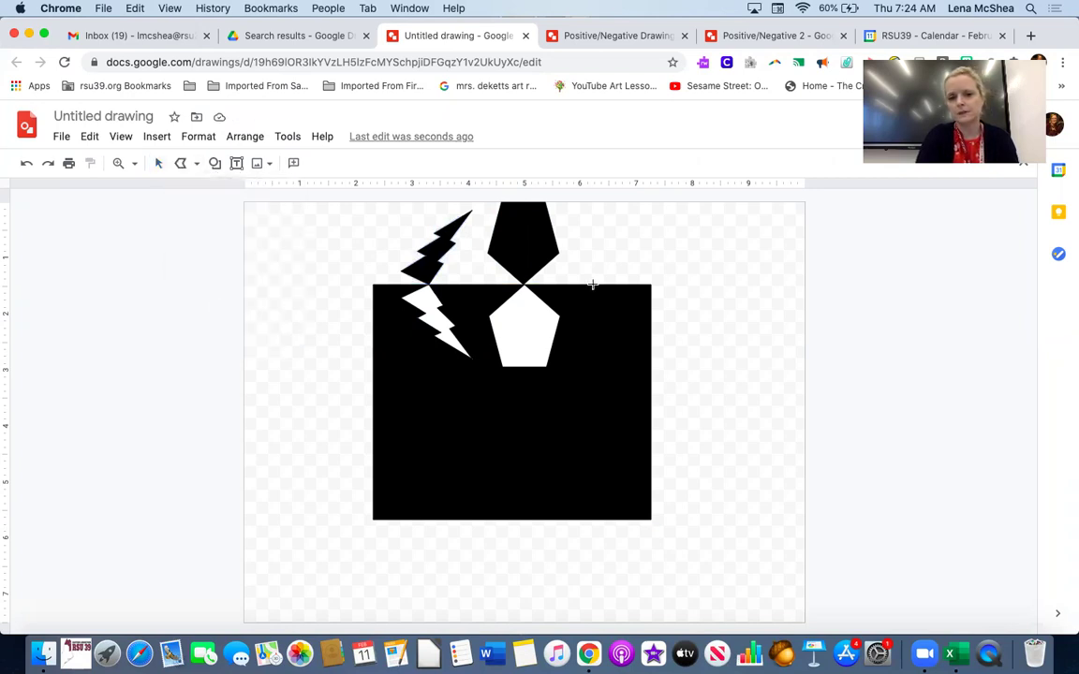
click(593, 285)
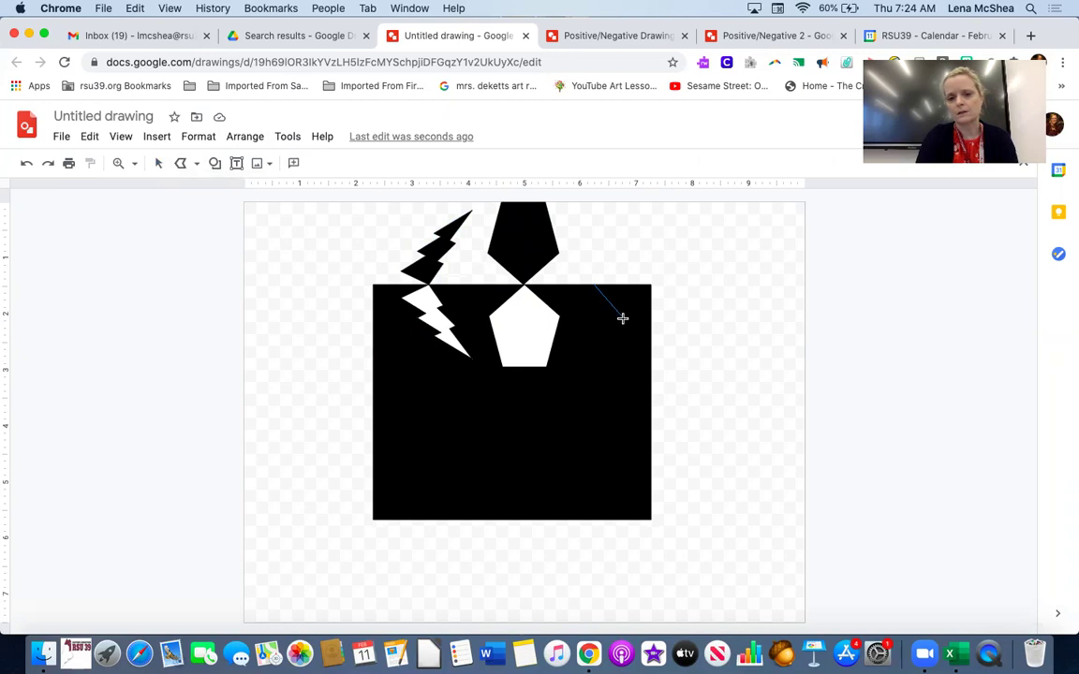
double_click(585, 371)
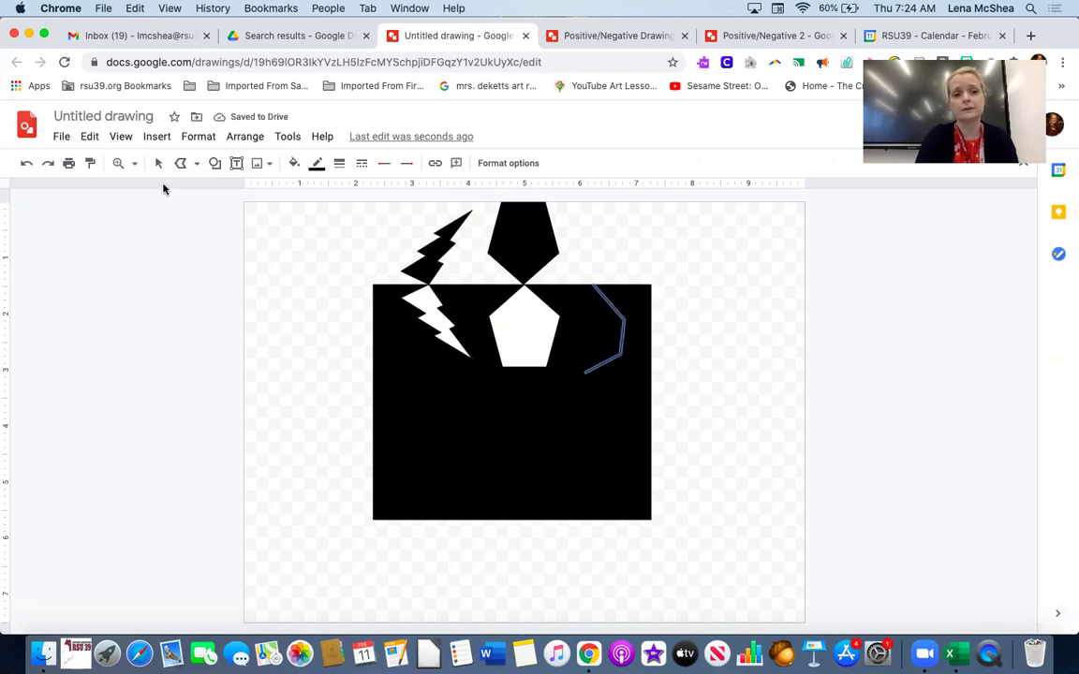
click(623, 323)
key(Delete)
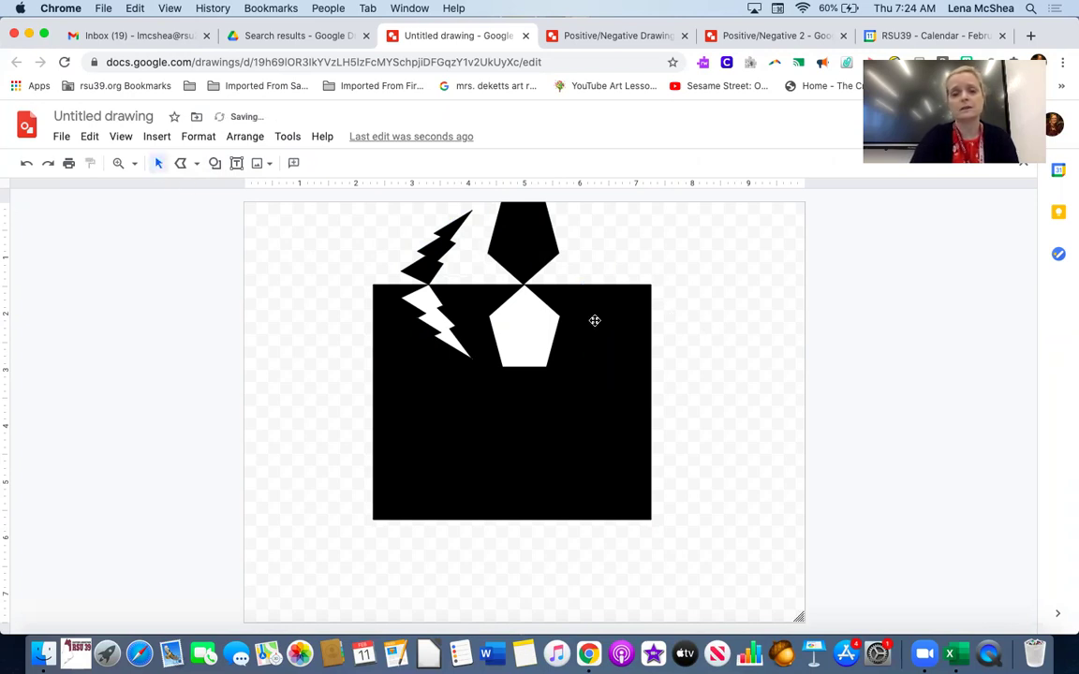
- Draw a closed jagged polyline on the square's right edge, fill it white, and duplicate it
click(196, 165)
key(Escape)
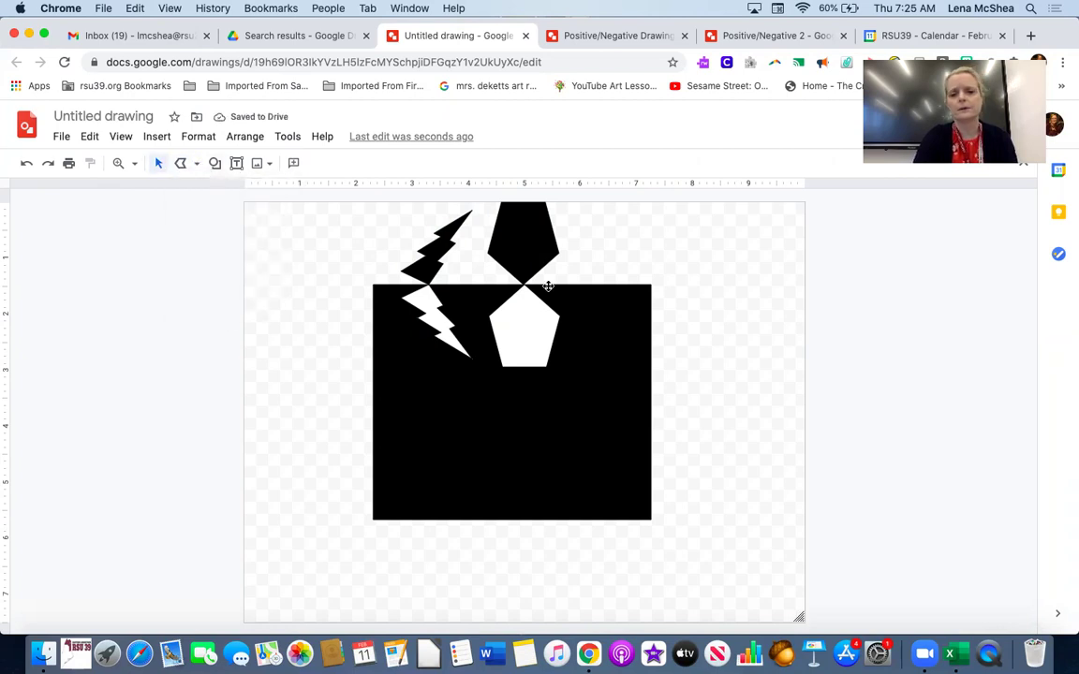
click(197, 164)
click(221, 311)
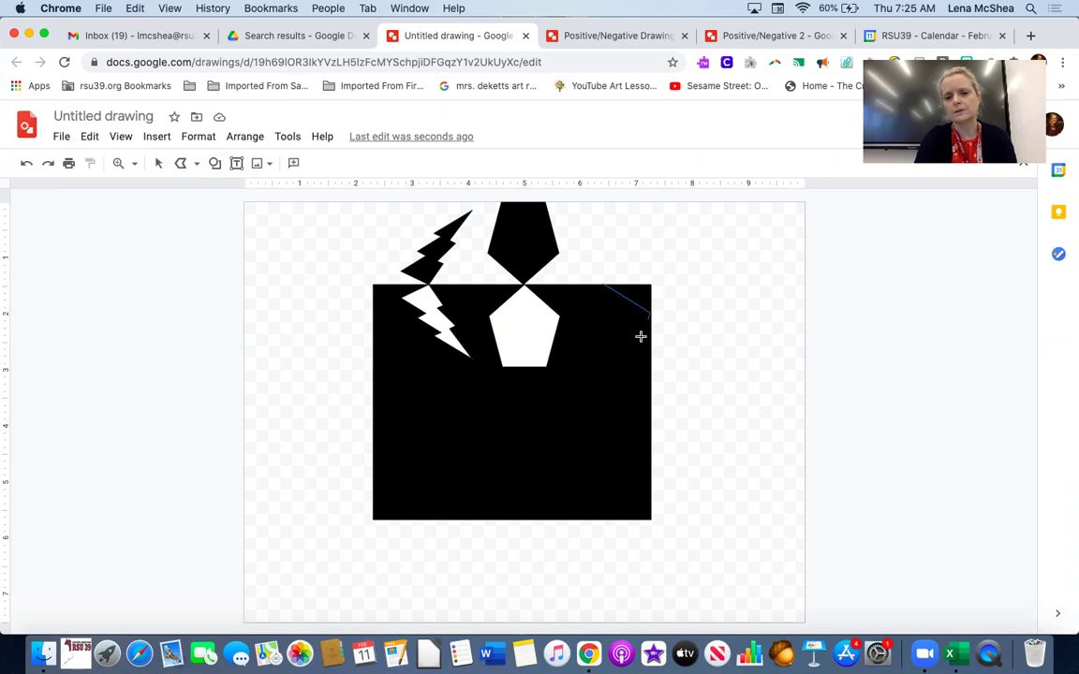
click(612, 371)
click(606, 327)
click(605, 286)
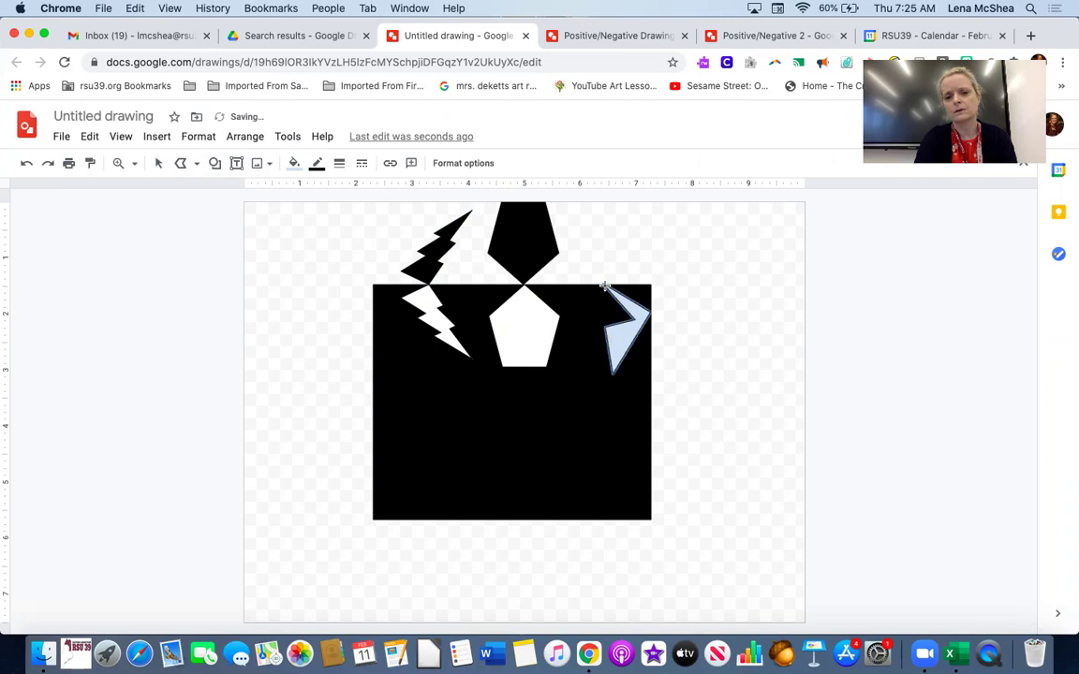
click(295, 163)
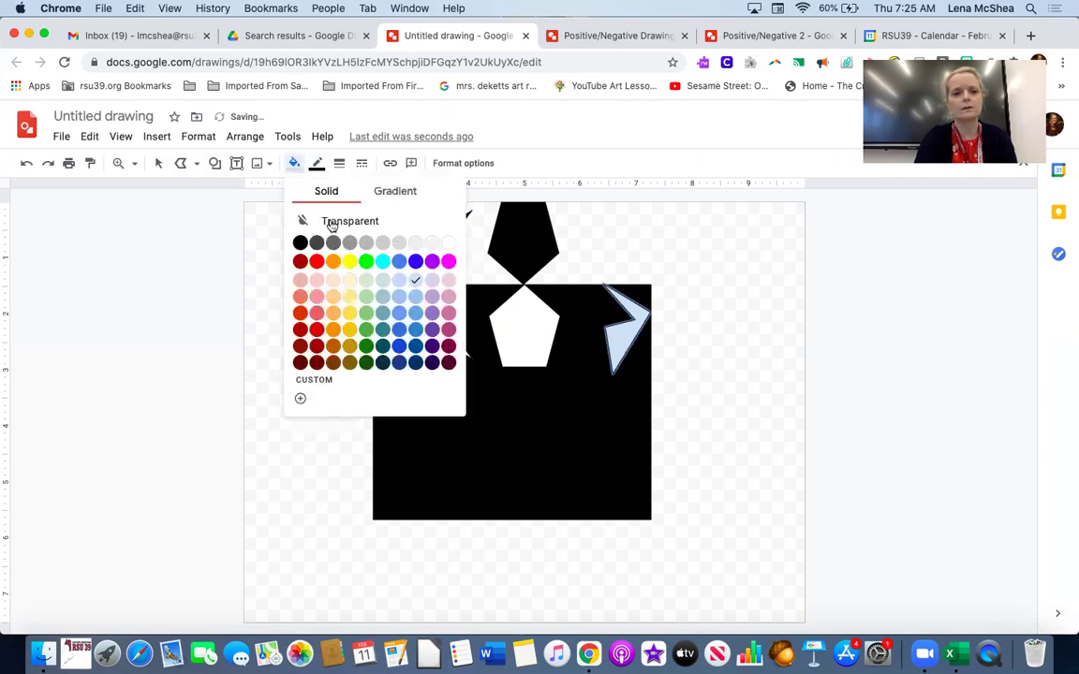
click(450, 245)
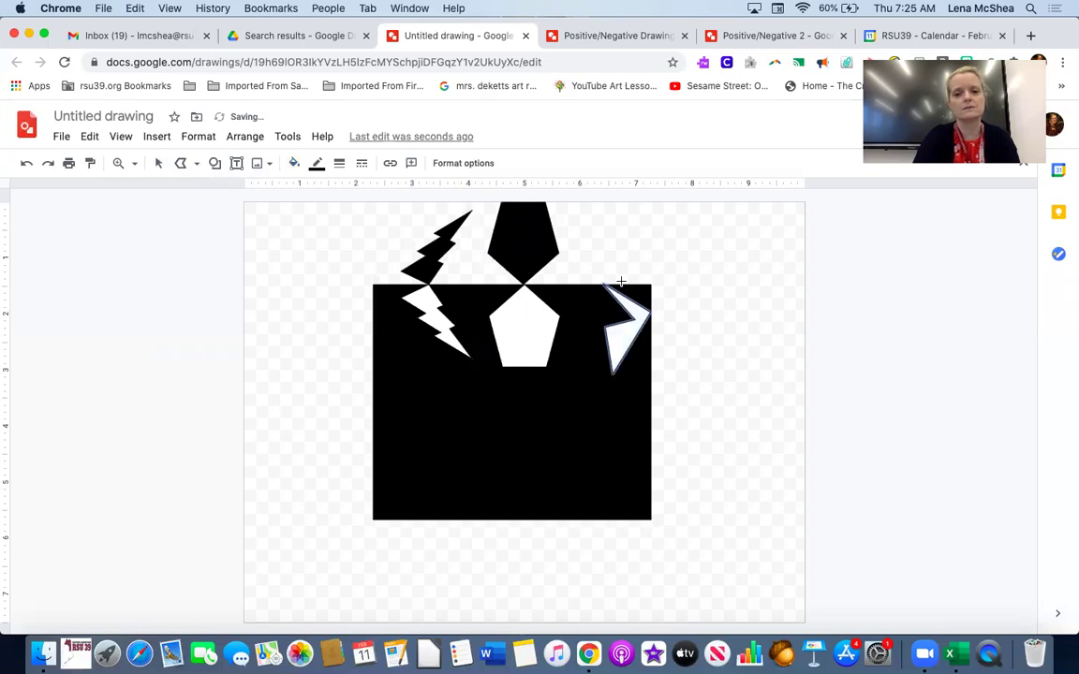
key(ctrl+d)
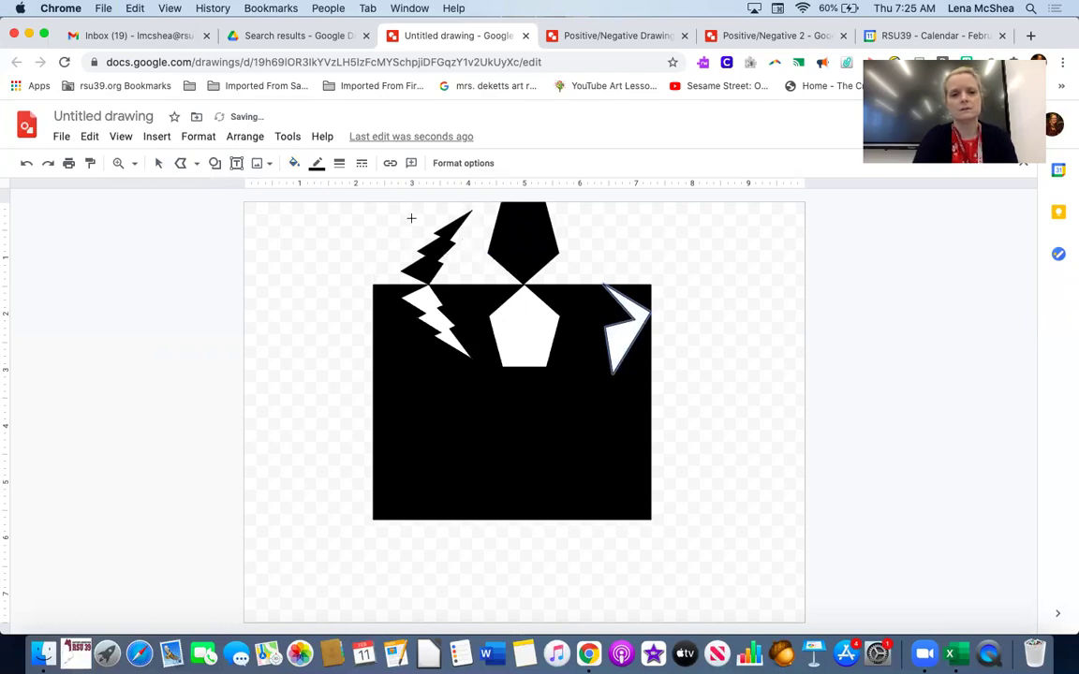
- Fill the jagged copy black, flip it vertically, and move it above the square
click(180, 164)
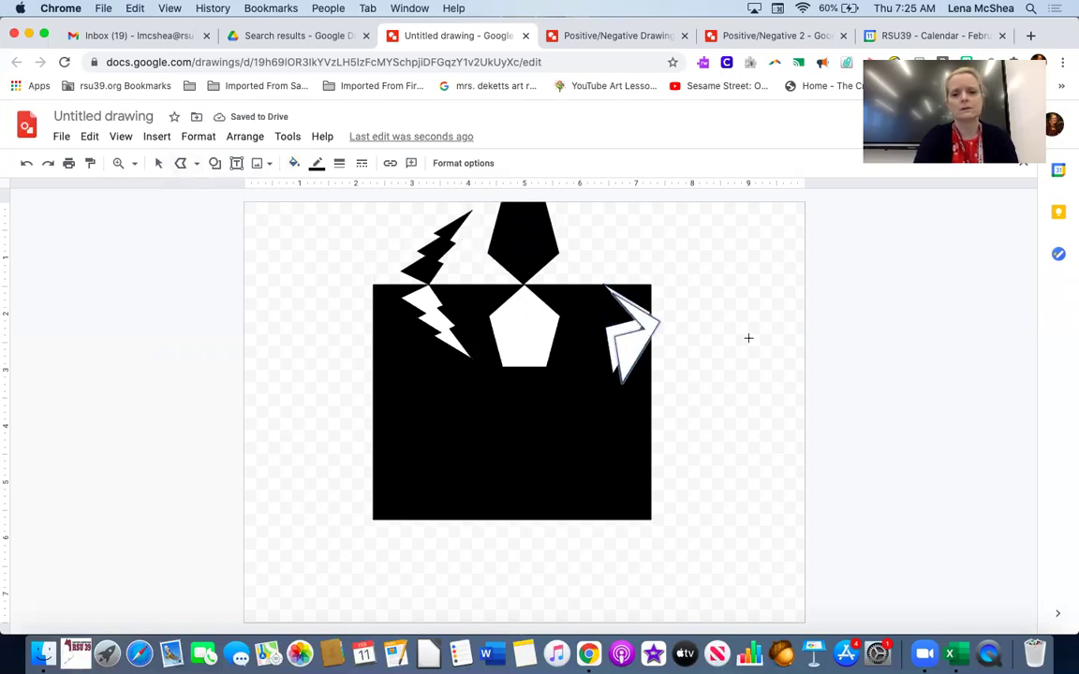
click(160, 167)
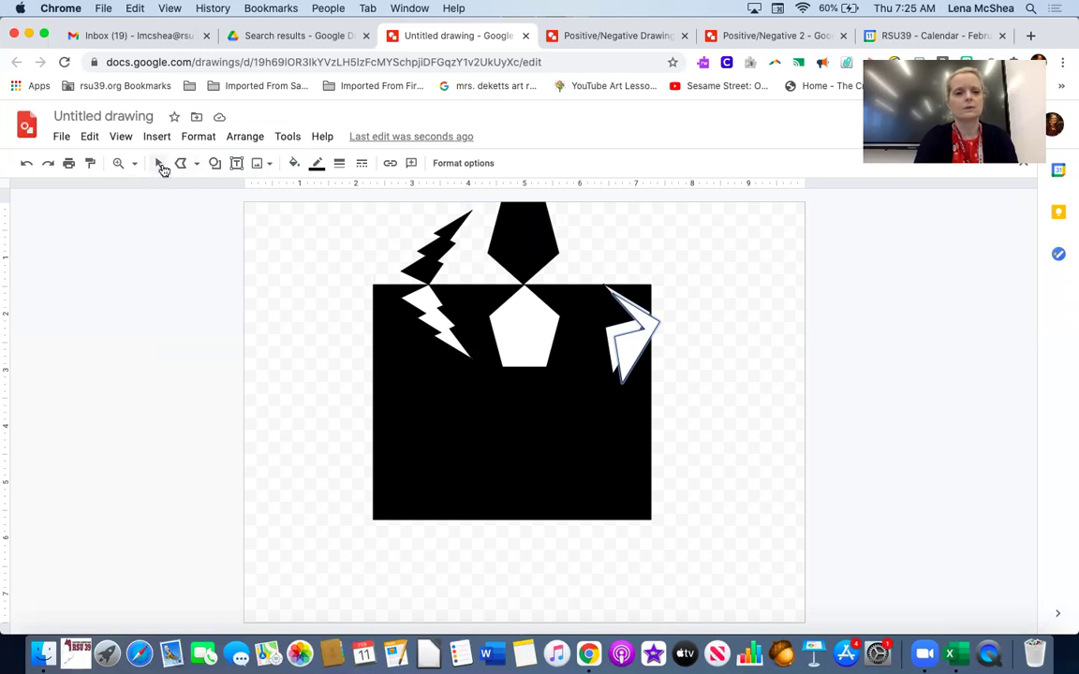
click(652, 320)
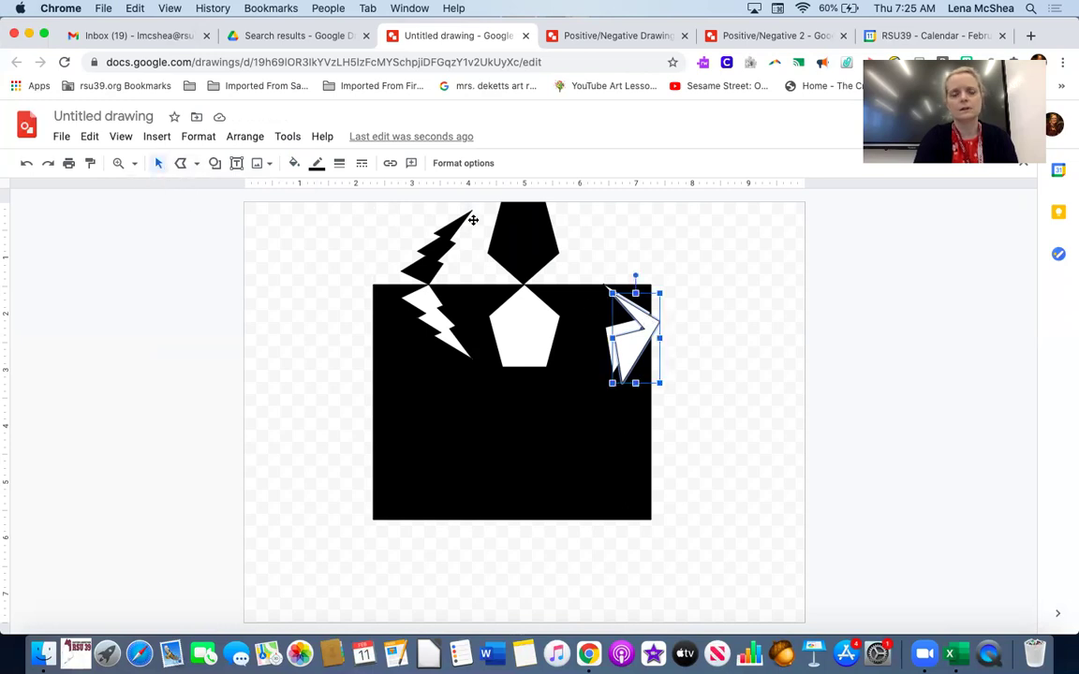
click(293, 163)
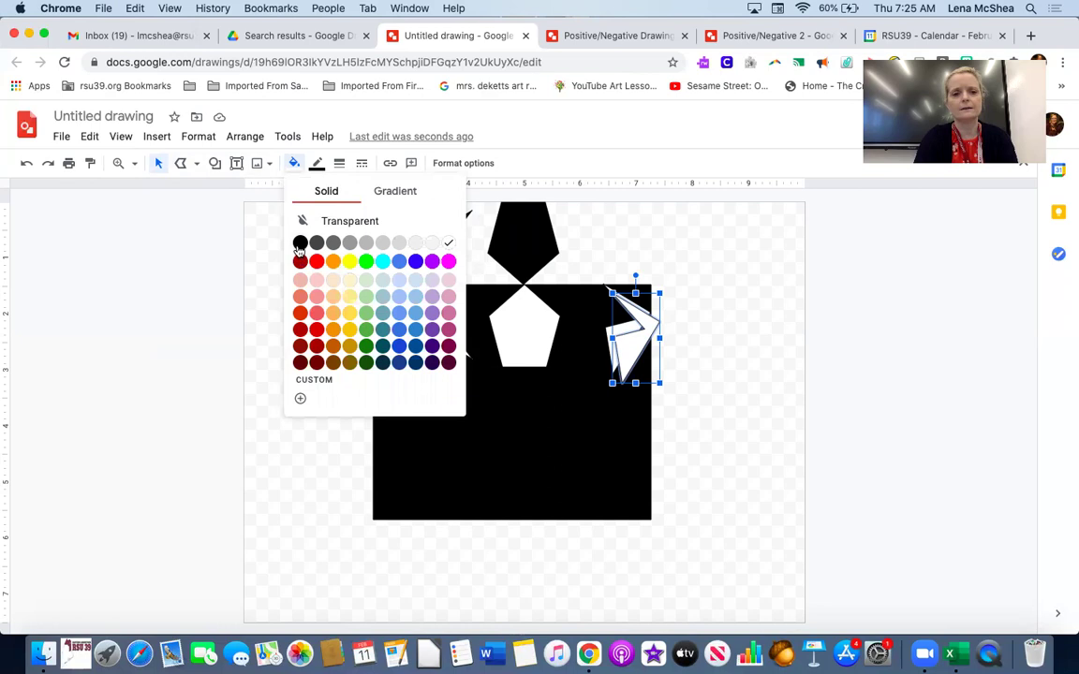
click(300, 245)
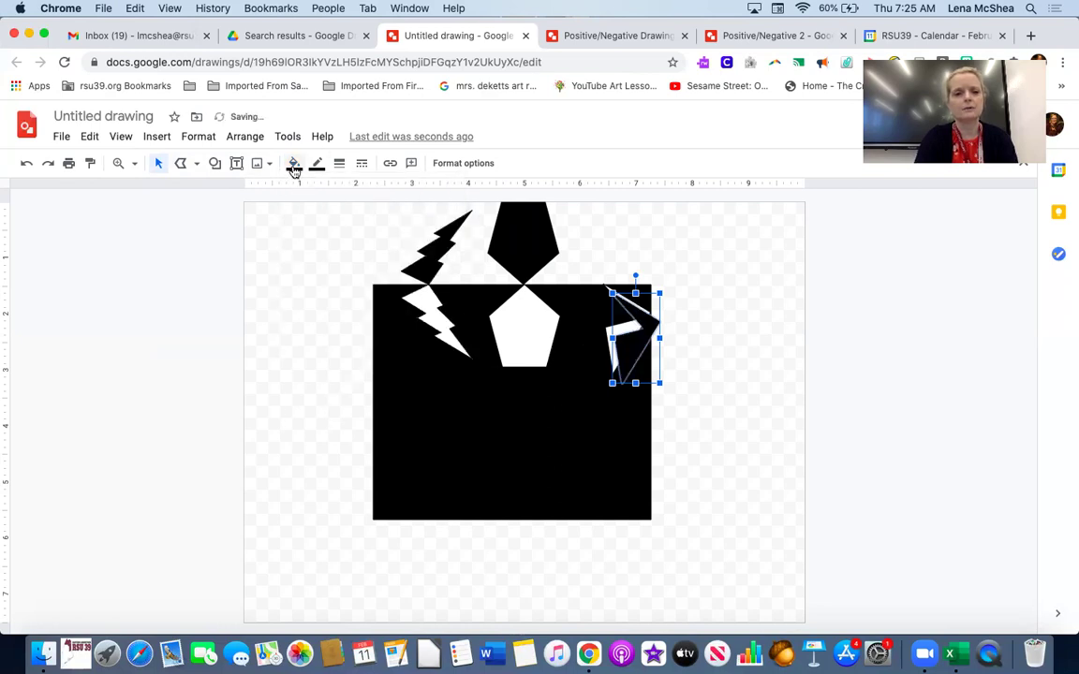
click(243, 138)
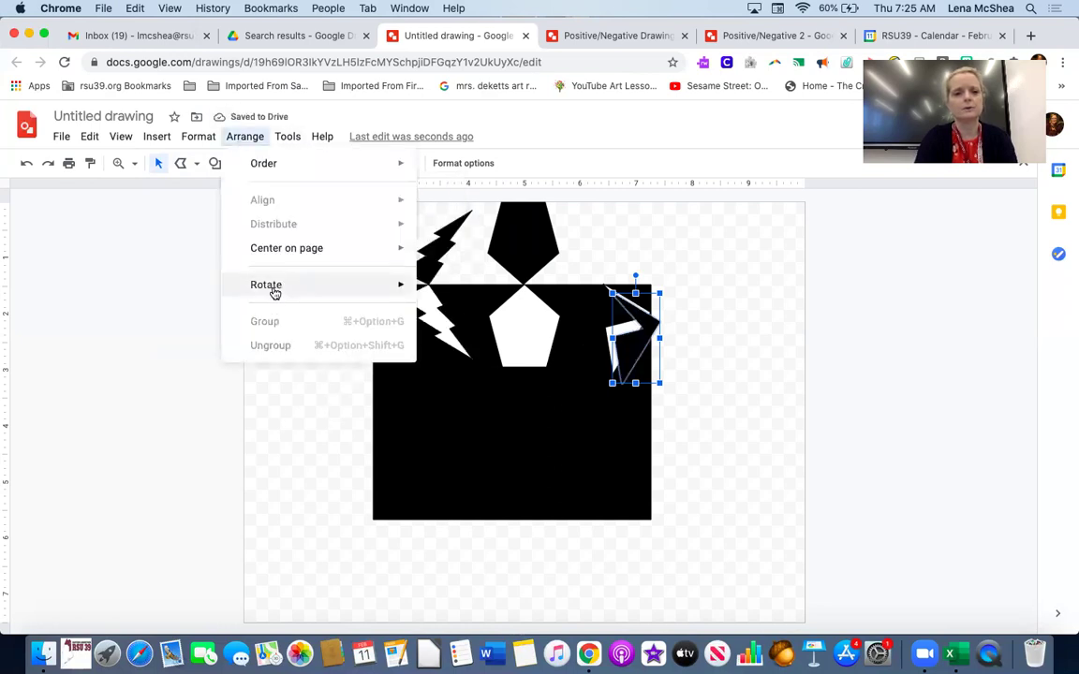
mouse_move(309, 290)
click(498, 363)
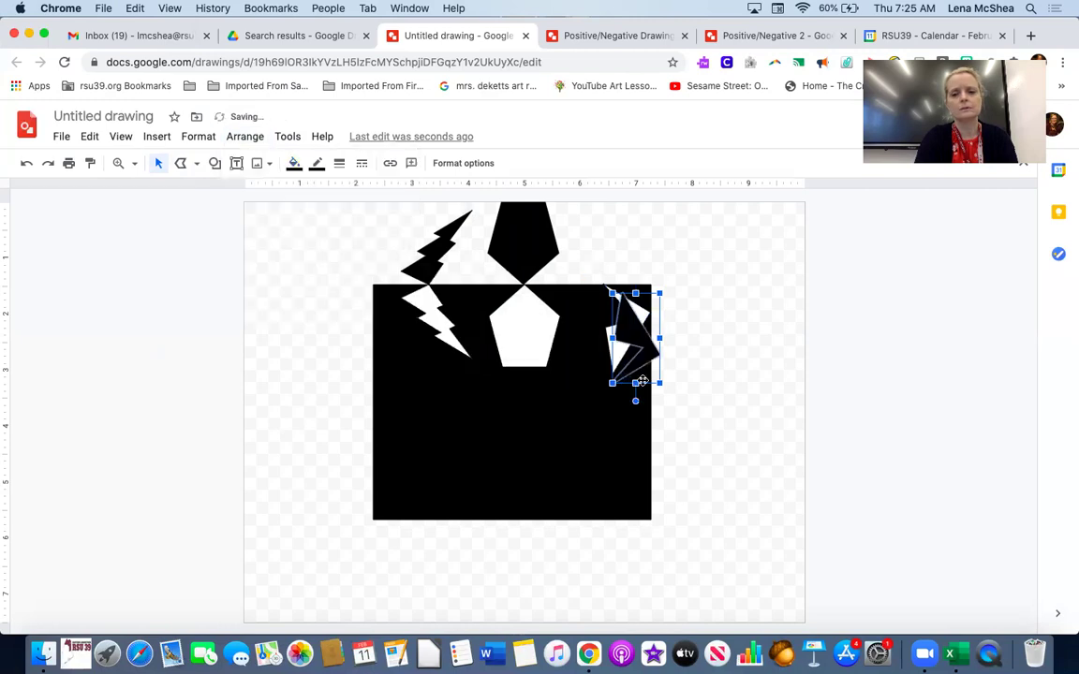
drag(647, 361, 637, 265)
click(777, 314)
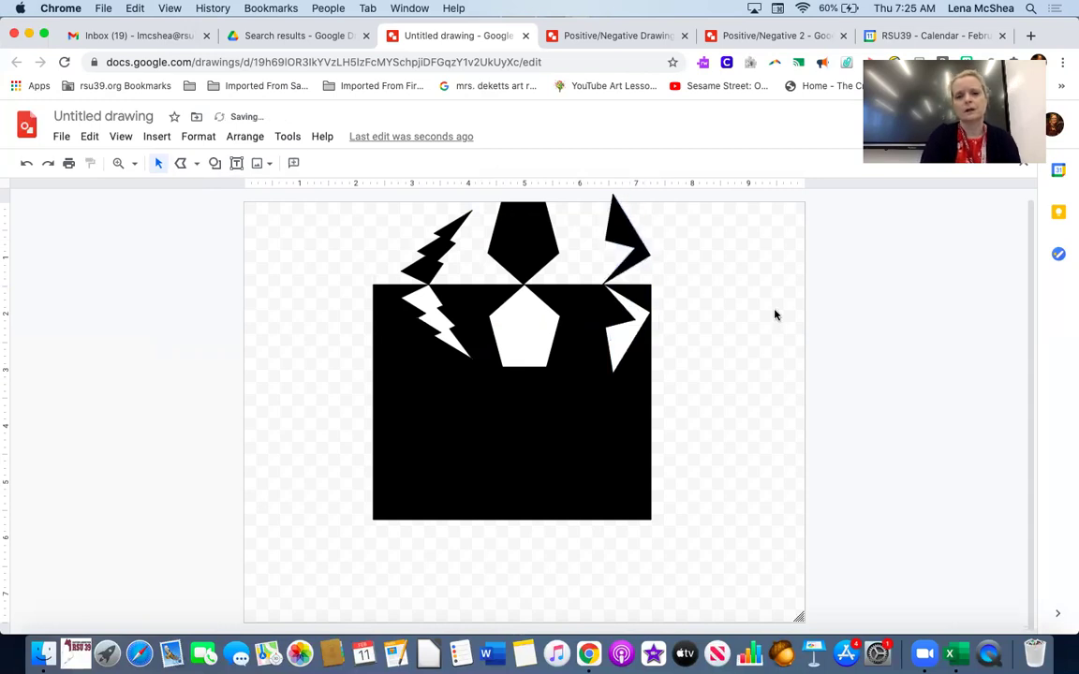
- Duplicate that black shape, flip it horizontally, and place it against the square's right edge
click(637, 262)
key(ctrl+d)
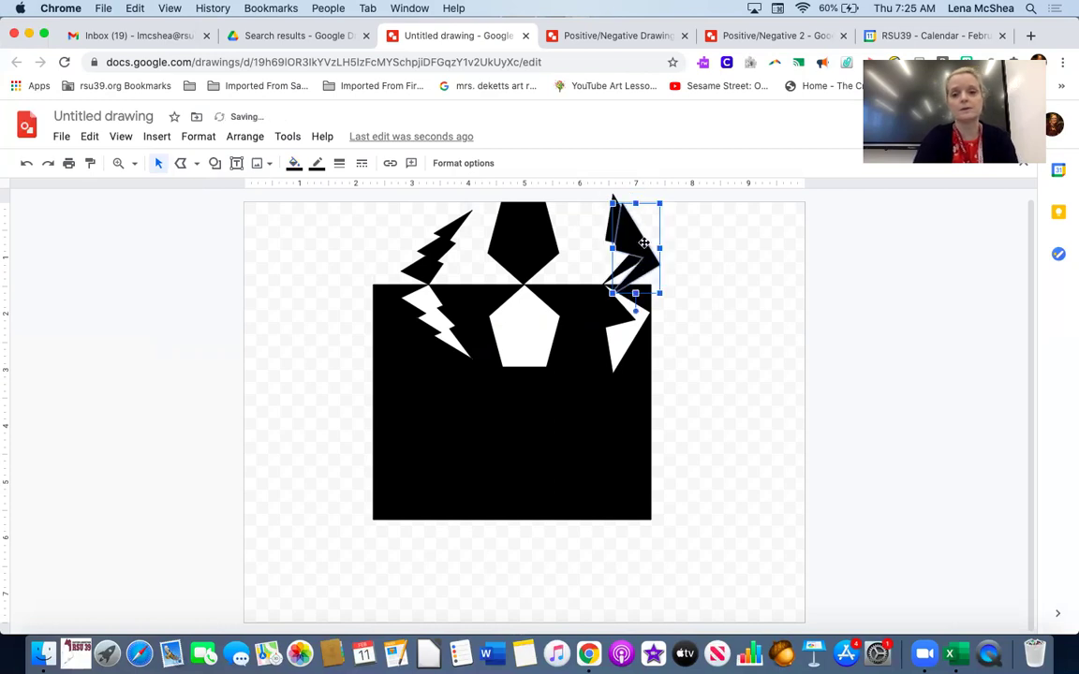
drag(644, 245, 694, 295)
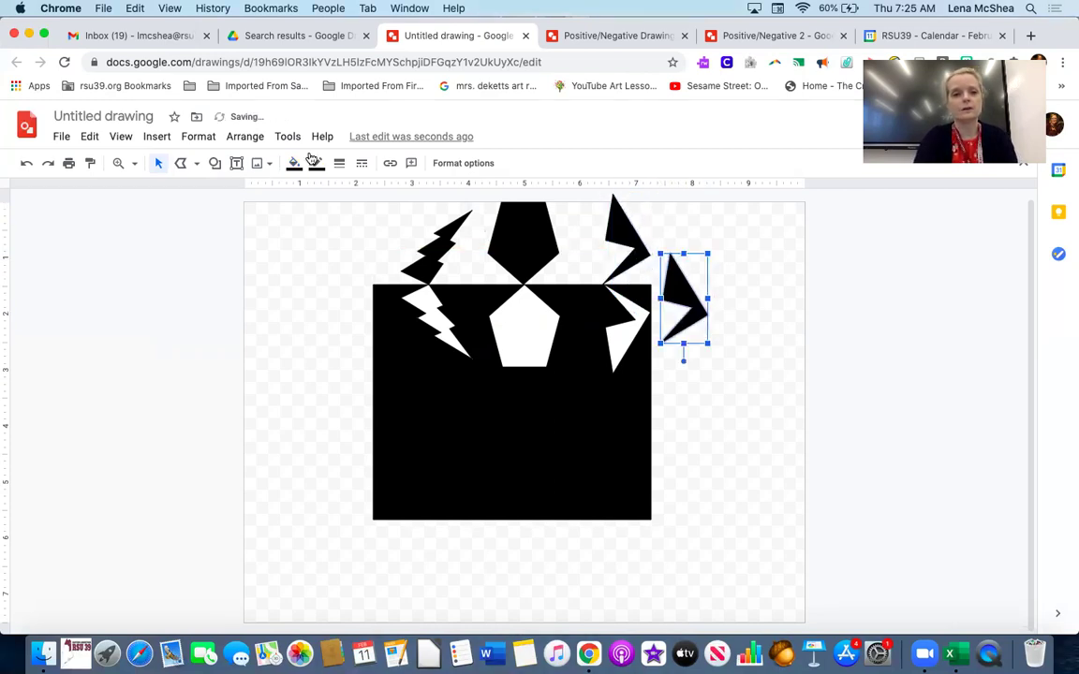
click(251, 138)
mouse_move(267, 284)
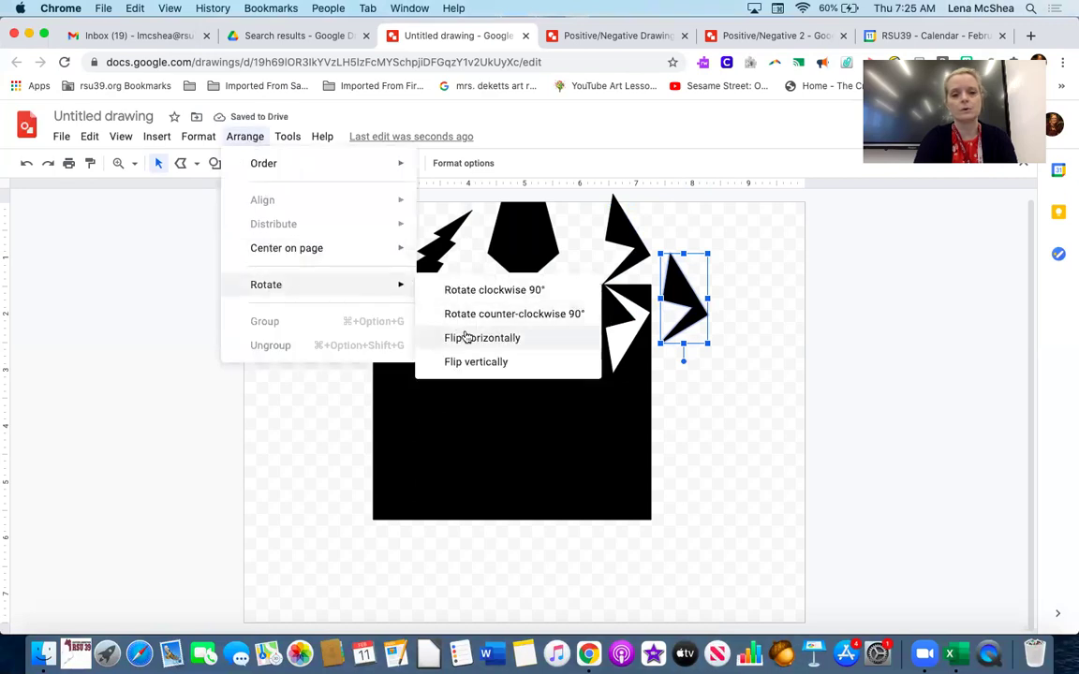
click(469, 339)
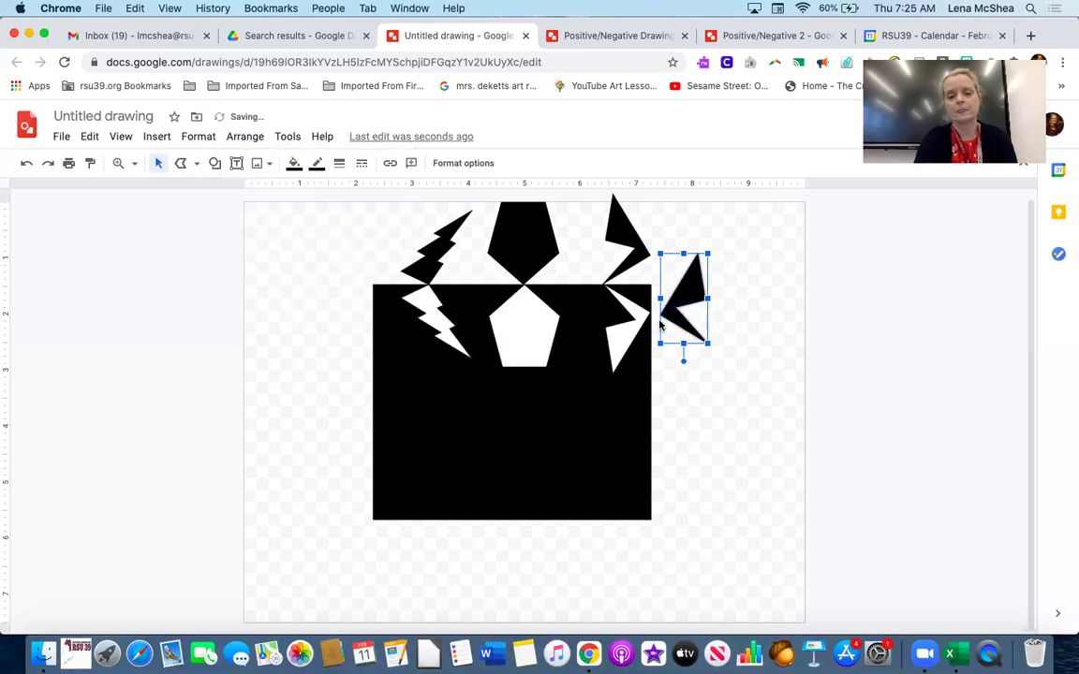
drag(675, 318, 659, 317)
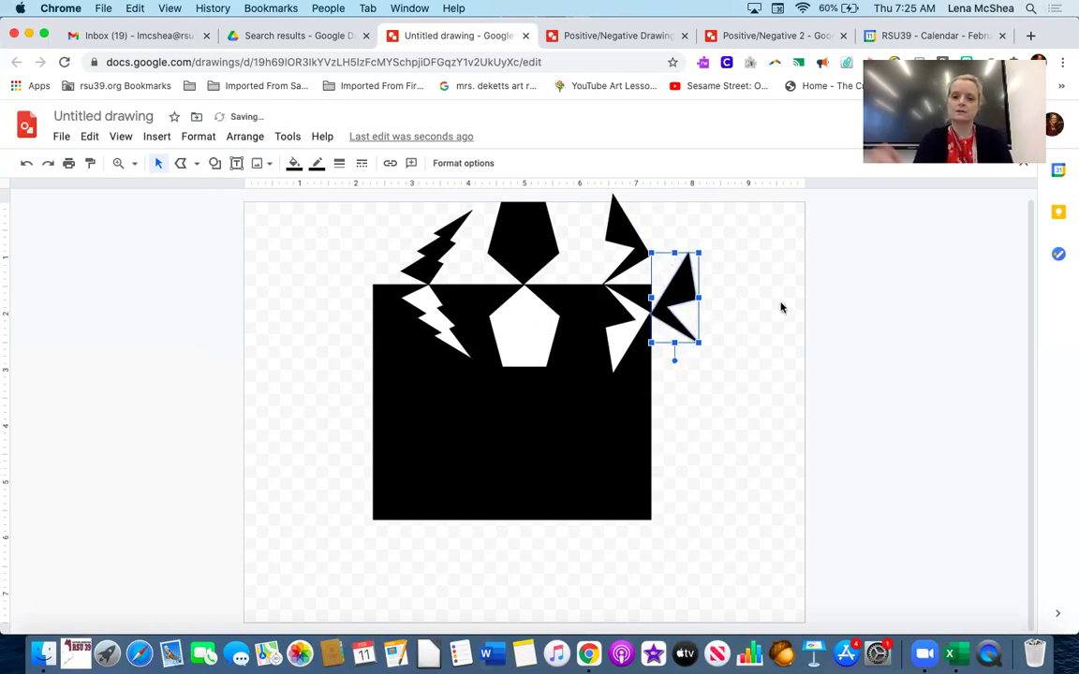
click(756, 330)
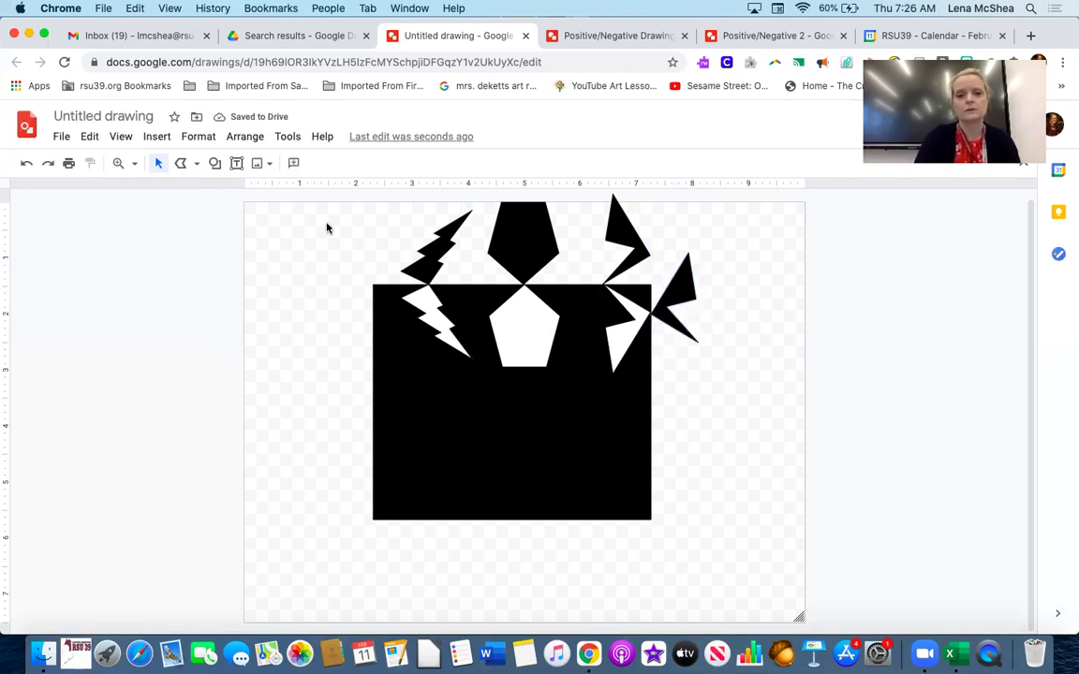
- Draw an arrow reaching the square's right edge and fill it white
click(257, 163)
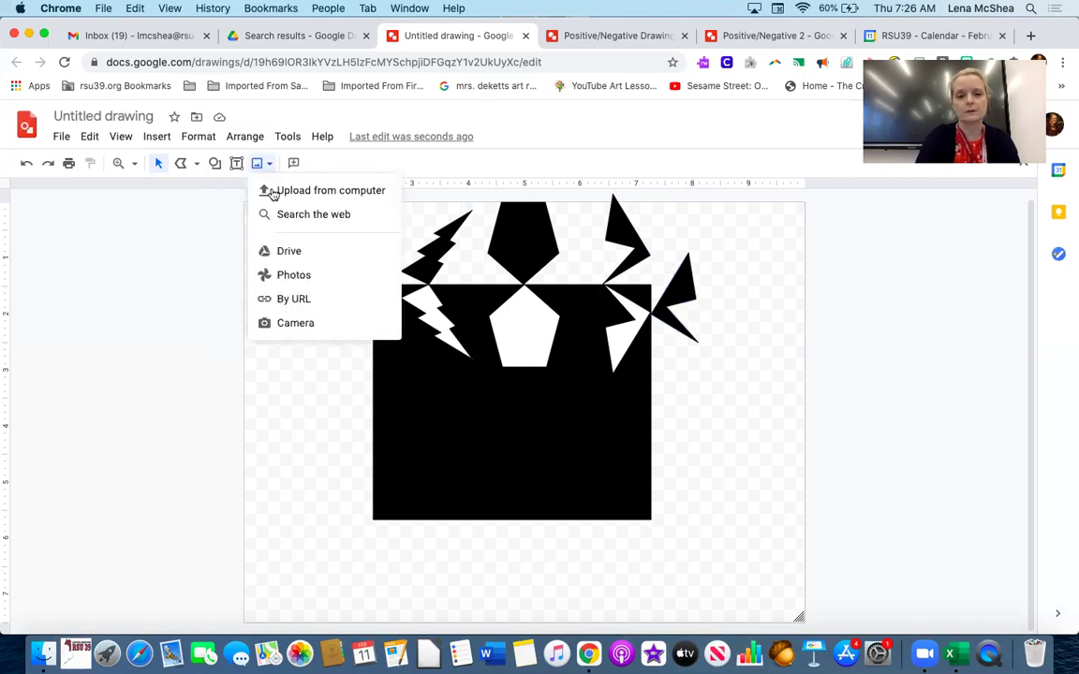
click(216, 166)
mouse_move(261, 193)
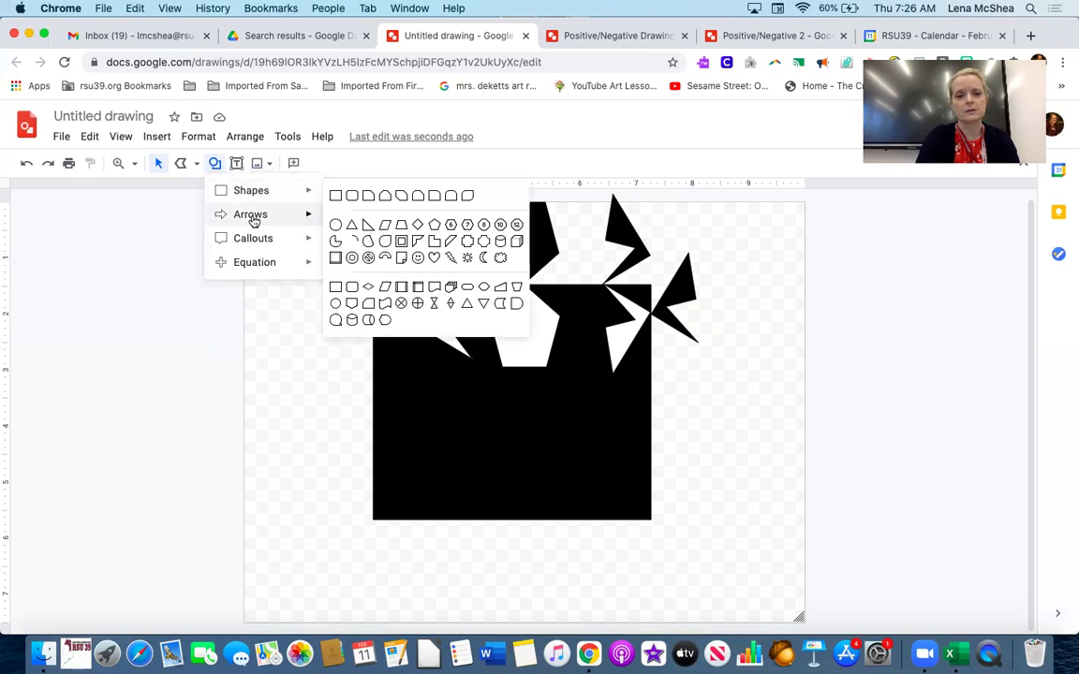
mouse_move(253, 217)
click(418, 237)
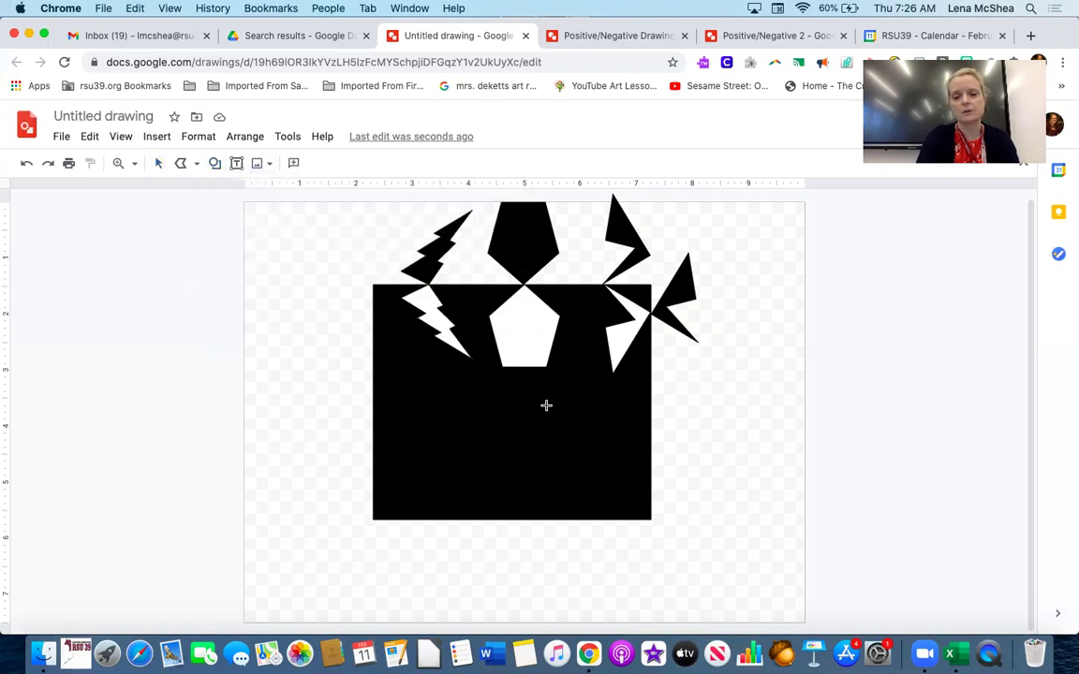
mouse_move(543, 401)
mouse_down()
mouse_move(570, 429)
mouse_move(649, 436)
mouse_up()
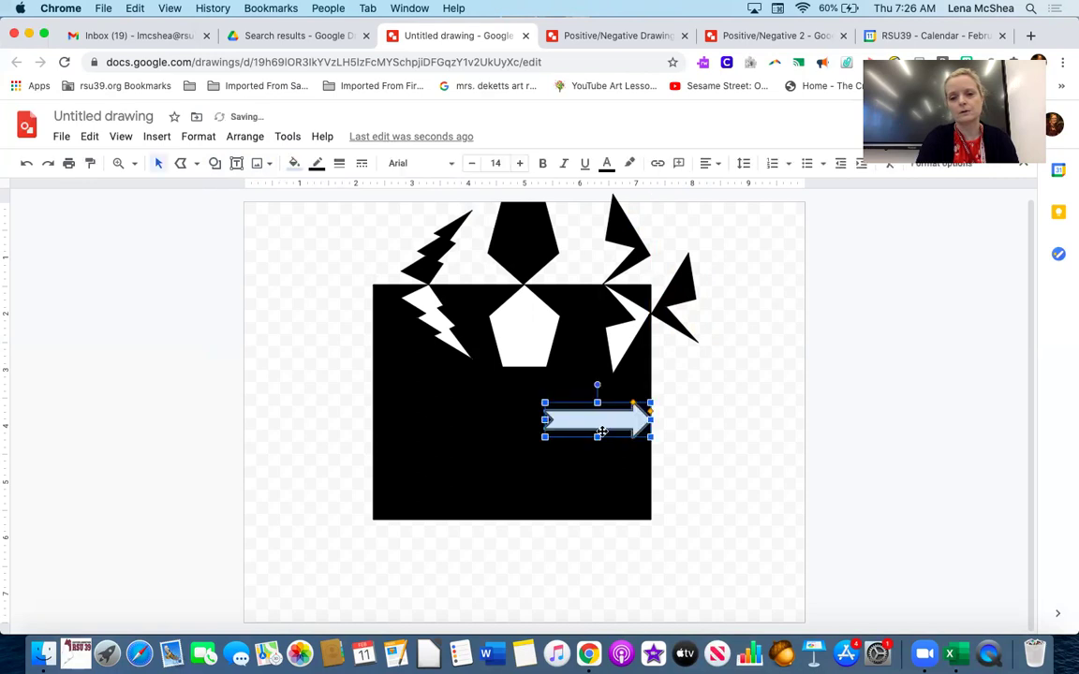
click(293, 163)
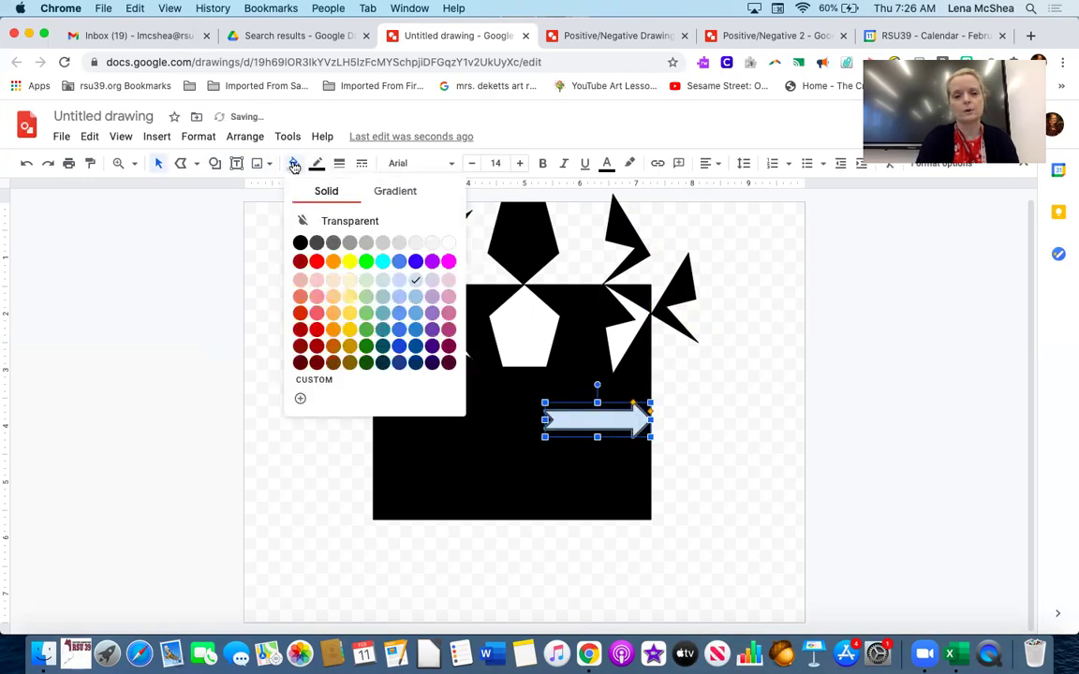
click(450, 245)
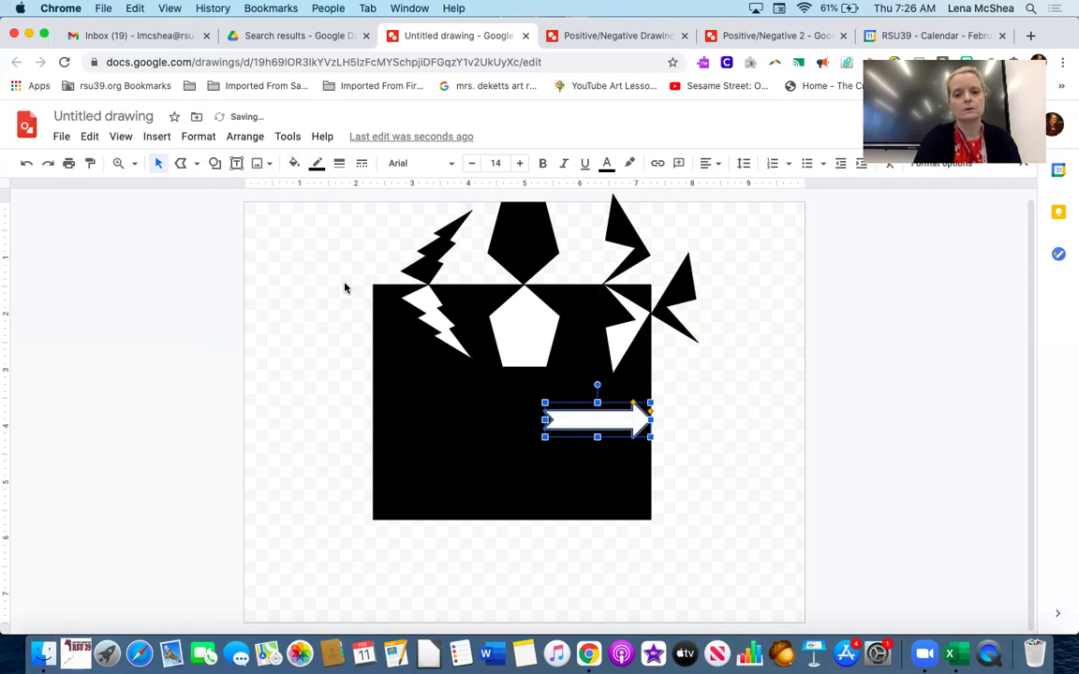
- Duplicate the arrow, fill it black, flip it horizontally, and move it outside the right edge
key(super+d)
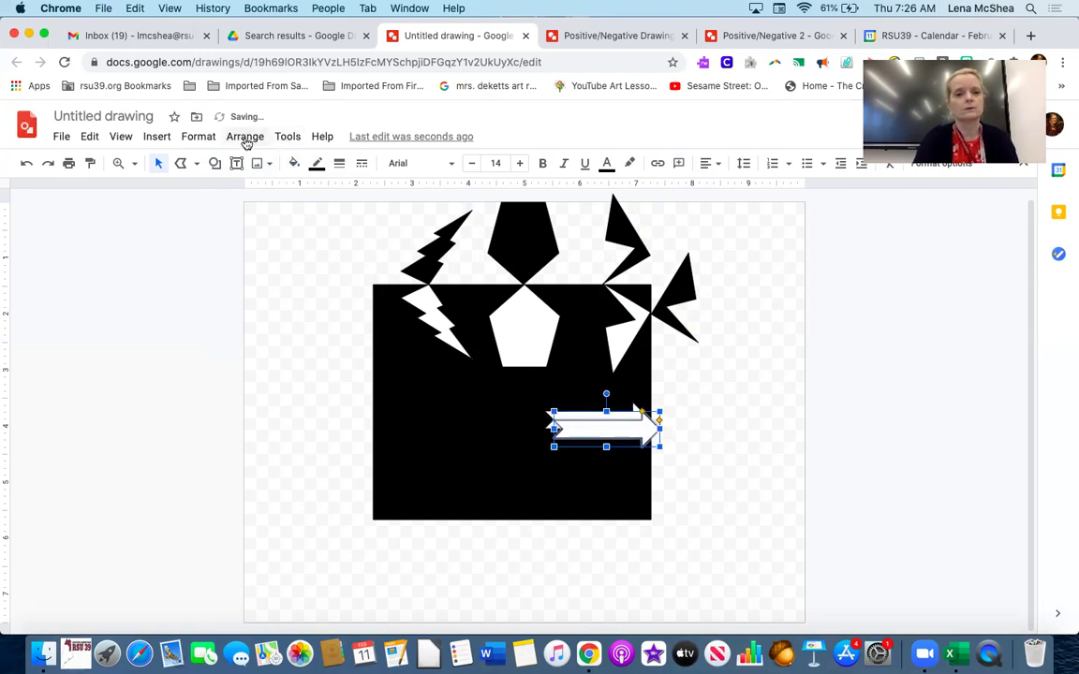
click(295, 165)
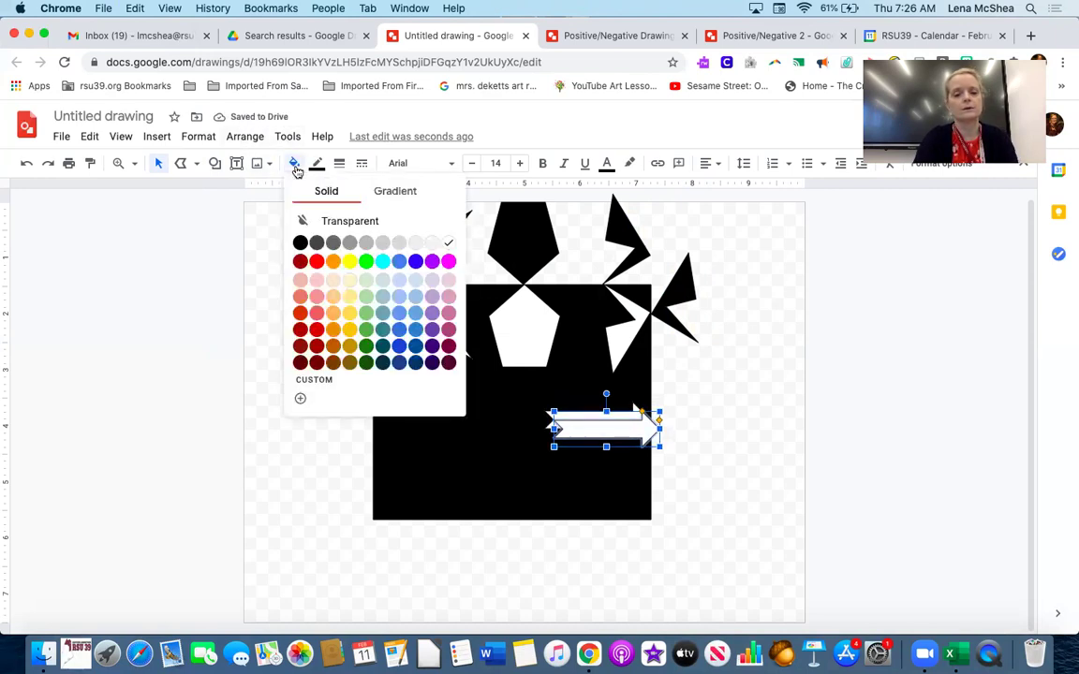
click(300, 244)
click(240, 136)
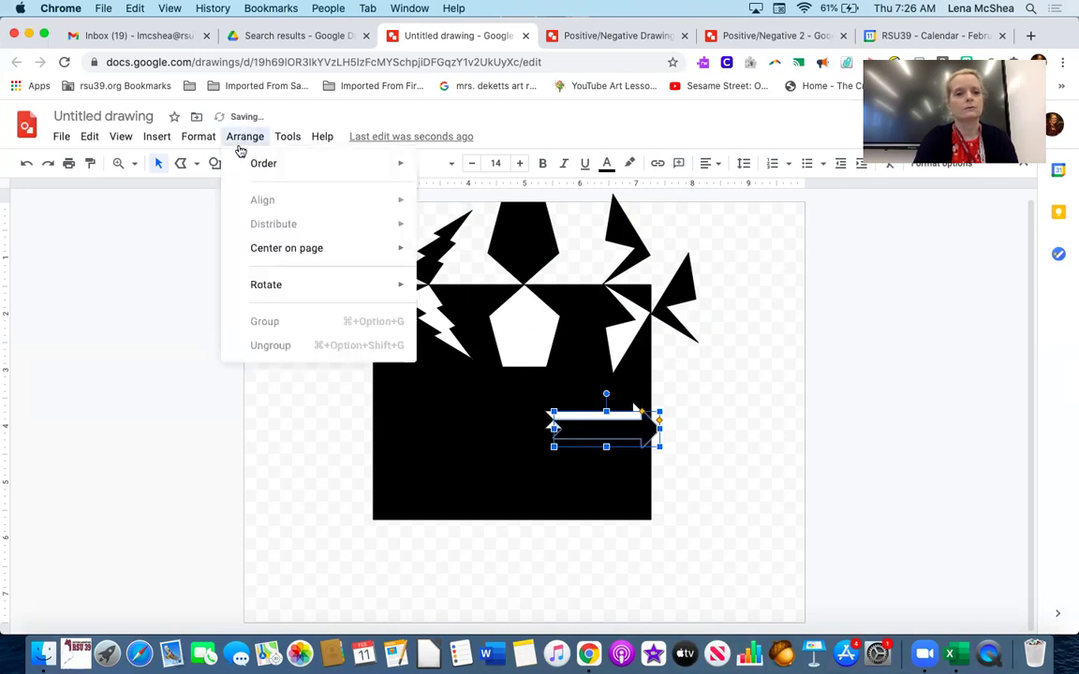
mouse_move(282, 285)
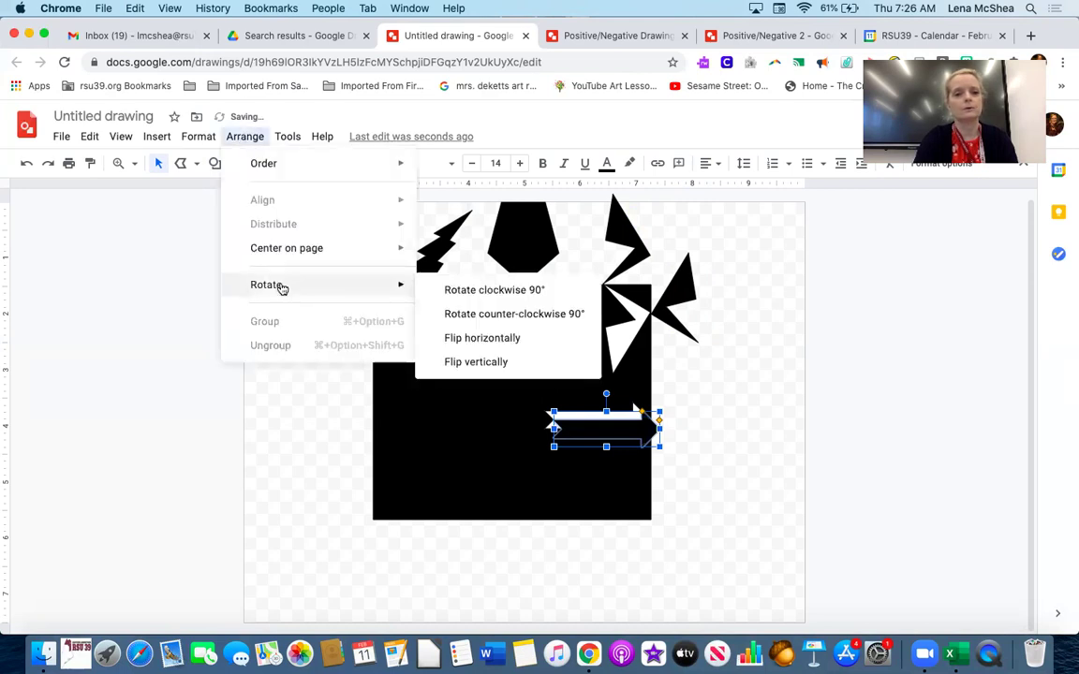
click(473, 340)
drag(639, 432, 740, 430)
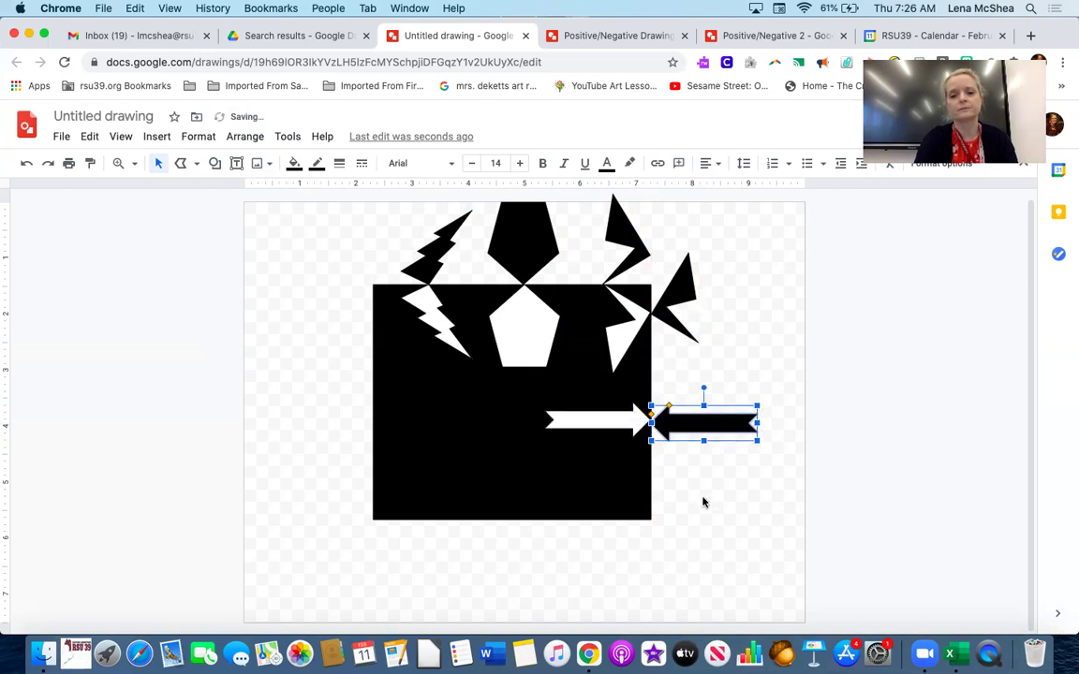
click(353, 383)
click(666, 420)
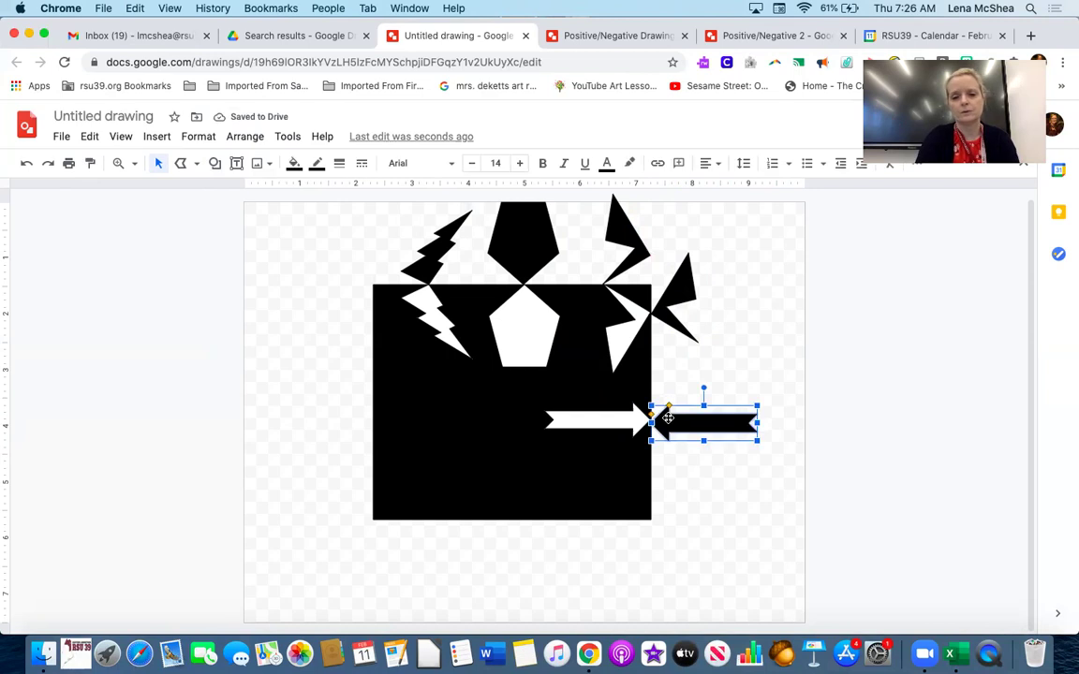
- Draw a six-point star in the square's bottom-right area, fill it white, and adjust its position
click(685, 490)
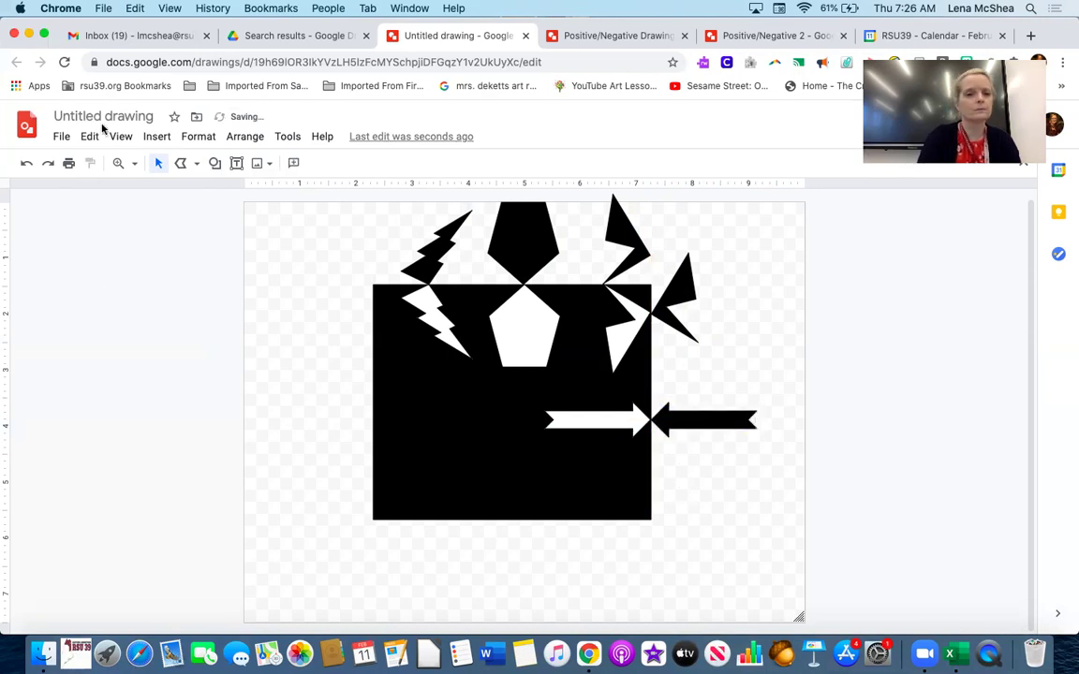
click(215, 163)
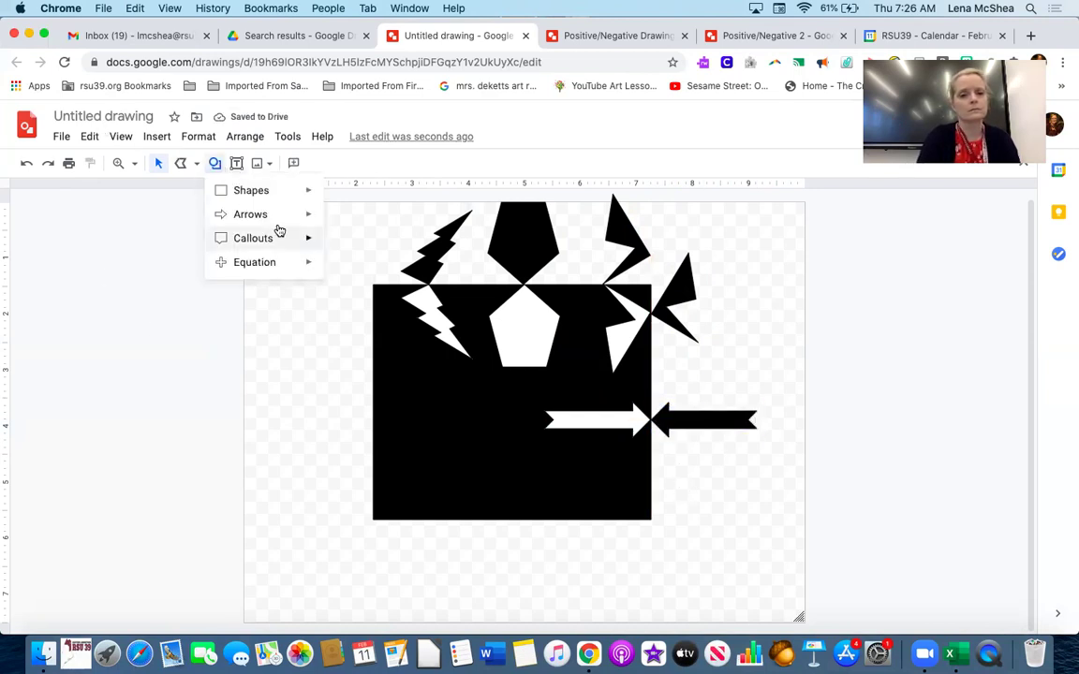
mouse_move(277, 246)
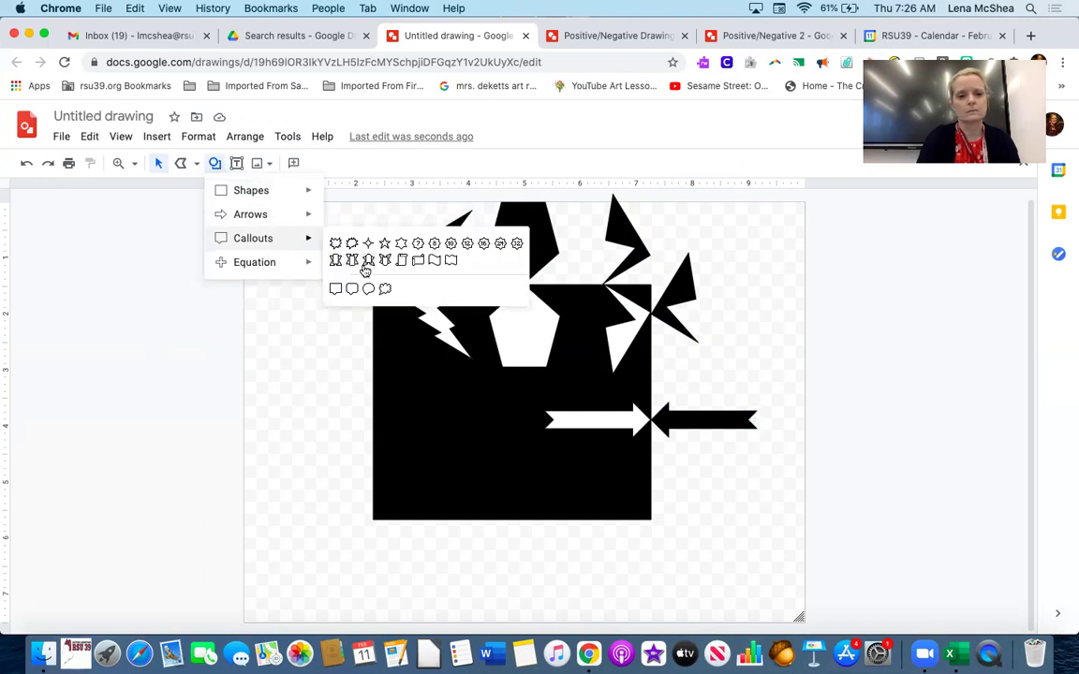
click(402, 246)
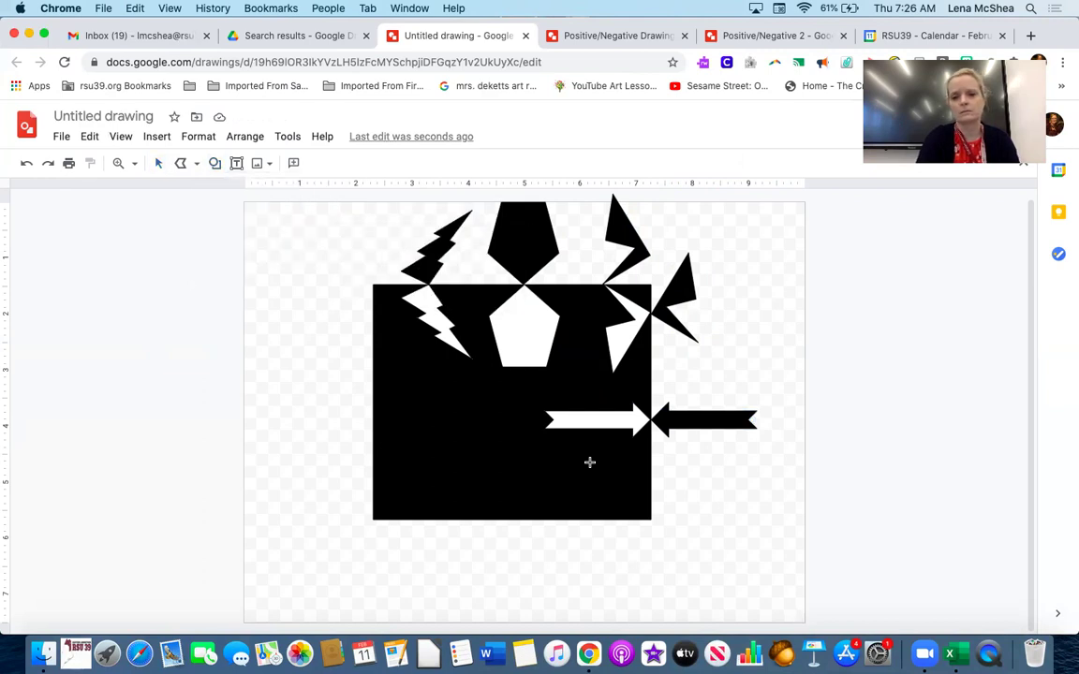
drag(569, 448, 648, 517)
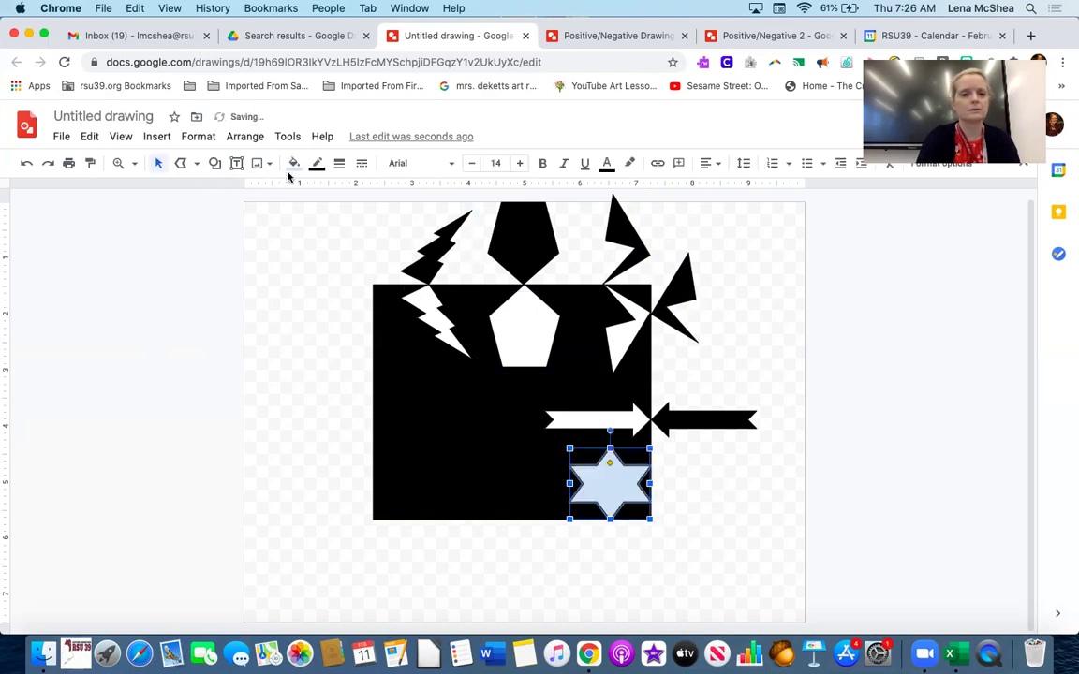
click(294, 166)
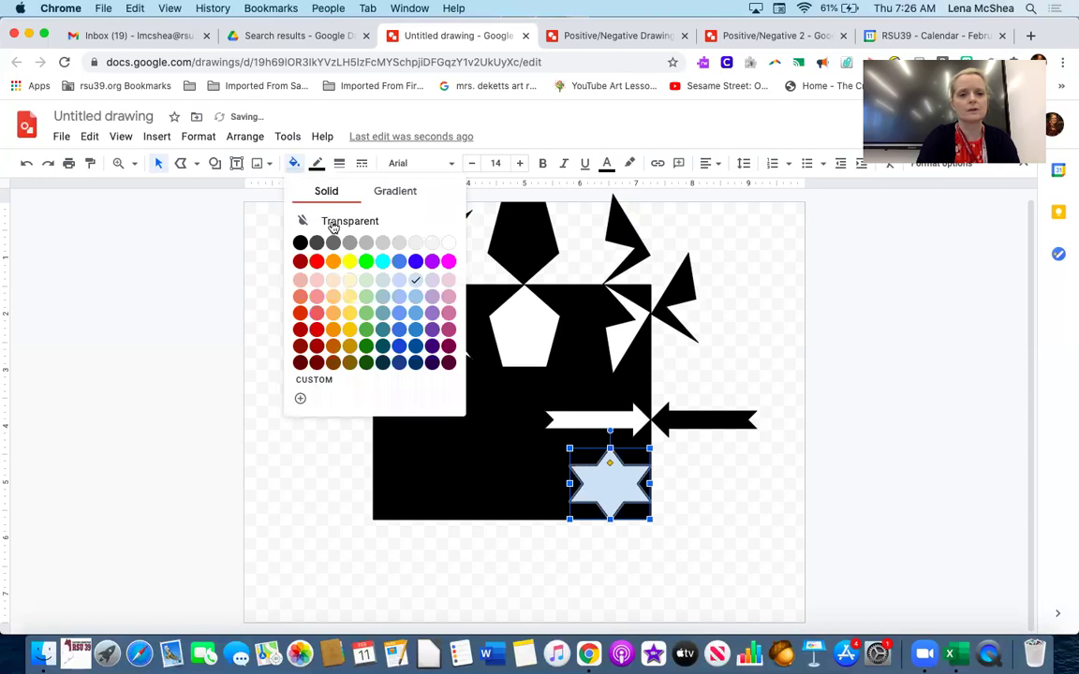
click(450, 243)
drag(609, 482, 712, 489)
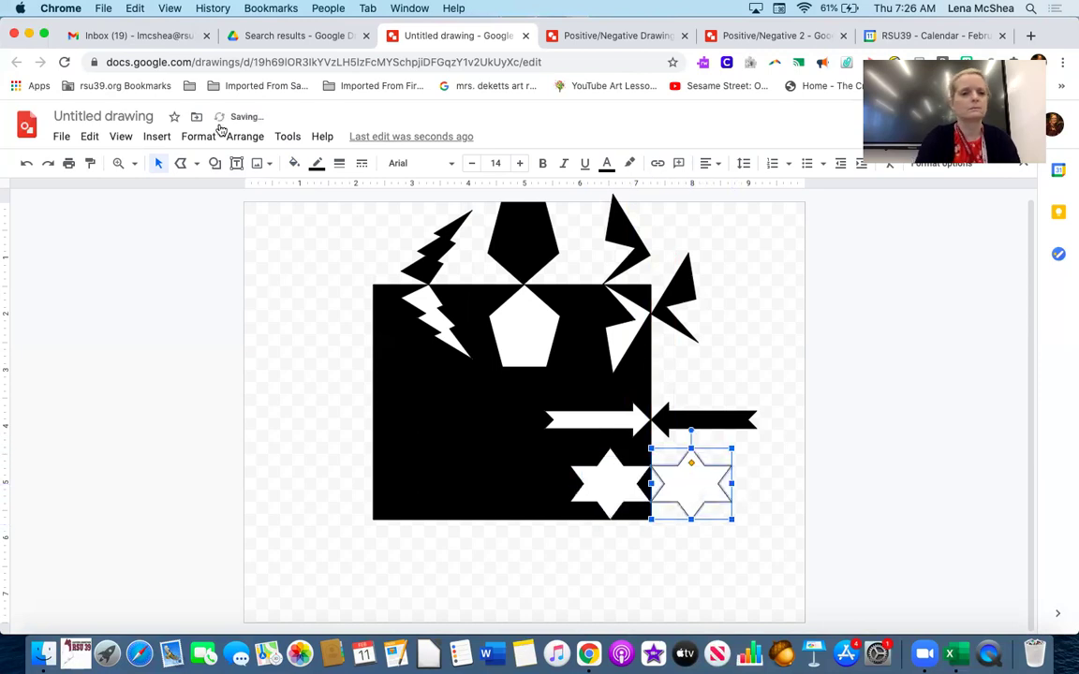
- Fill the star copy black and place black stars beside and below the white star
click(292, 163)
click(300, 240)
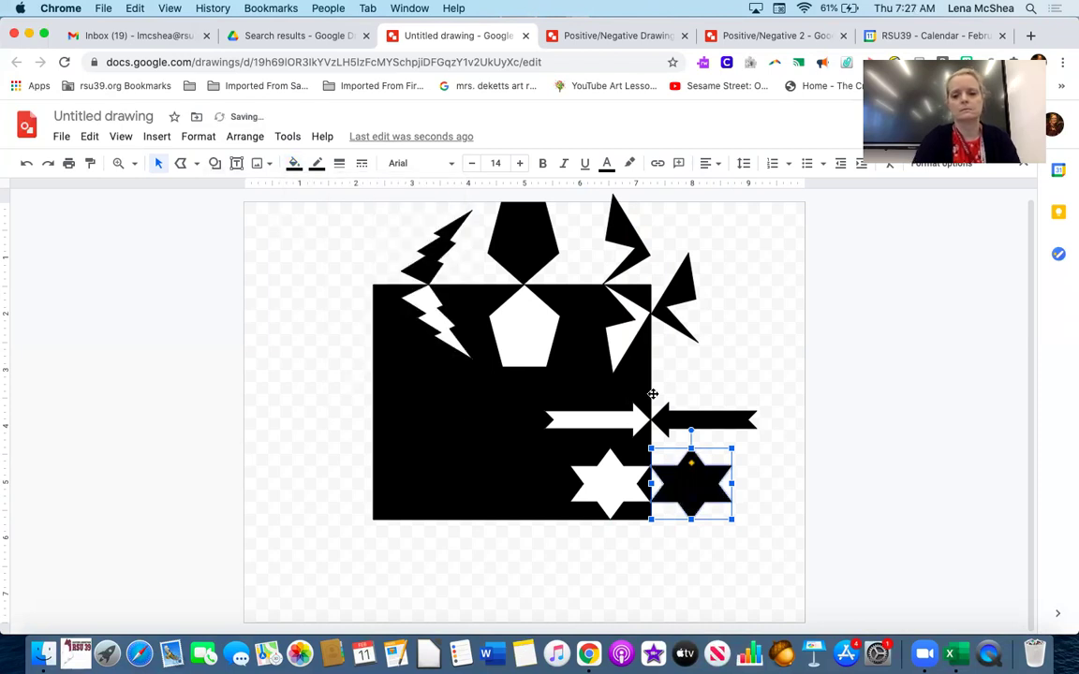
drag(692, 486, 700, 496)
drag(663, 534, 611, 560)
click(474, 560)
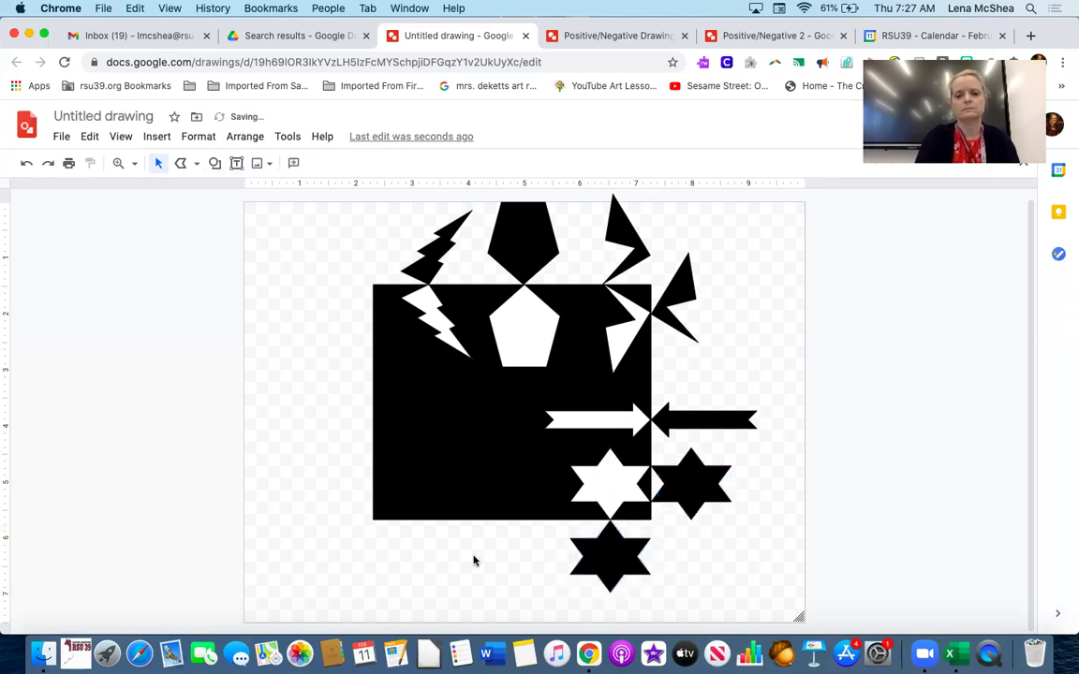
- Draw a white triangle cutting into the square's bottom edge
click(214, 163)
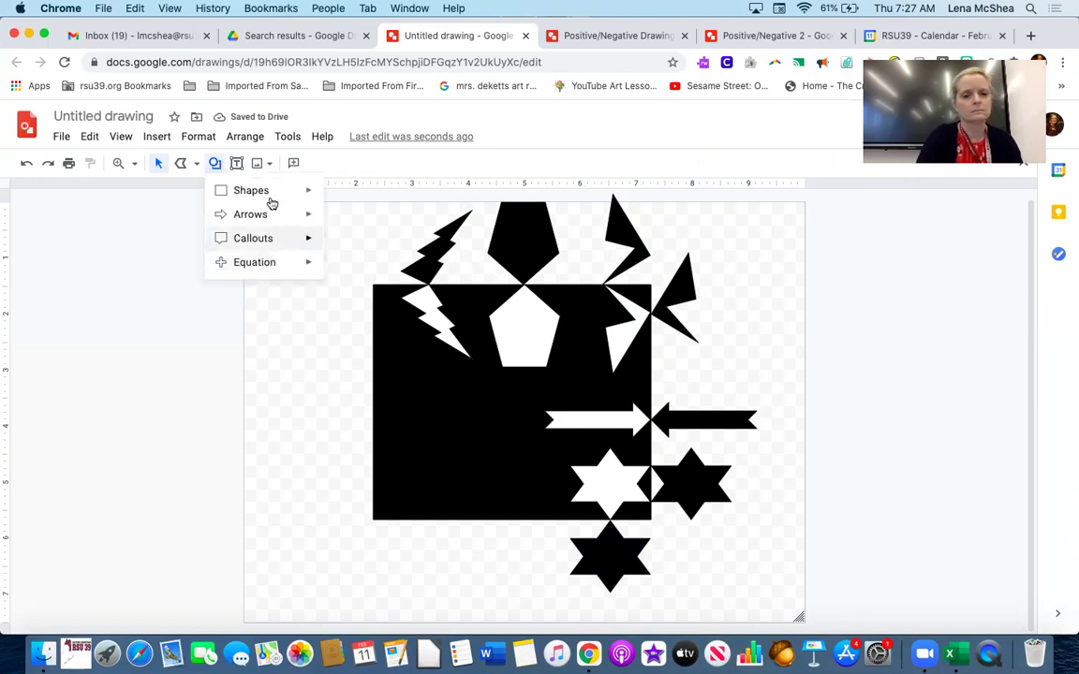
mouse_move(269, 201)
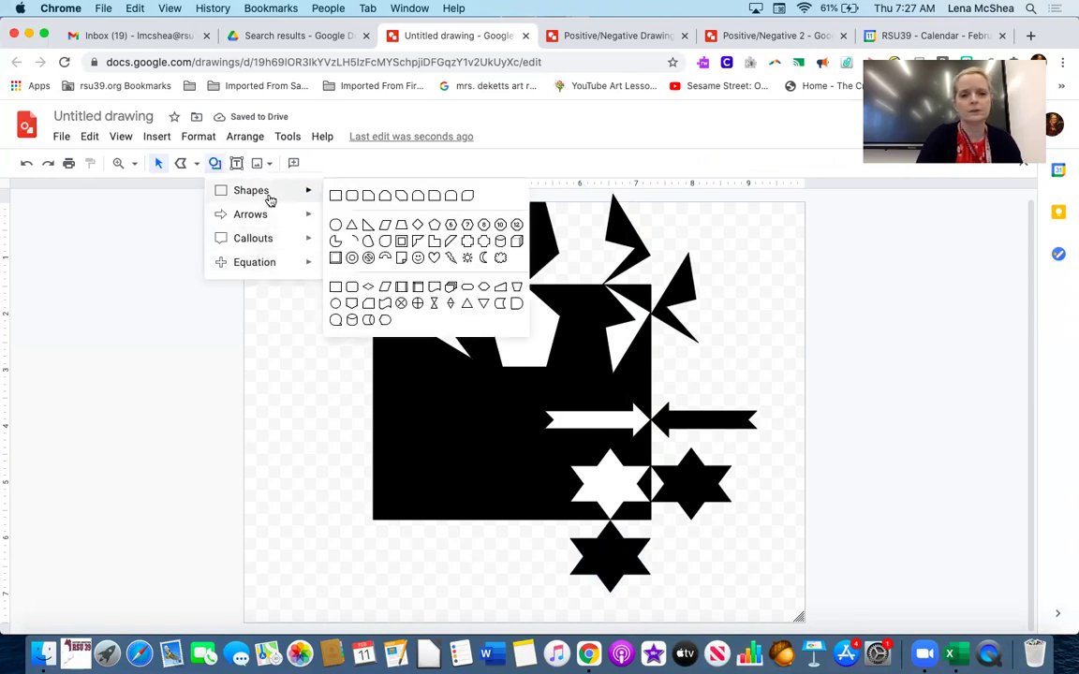
click(351, 225)
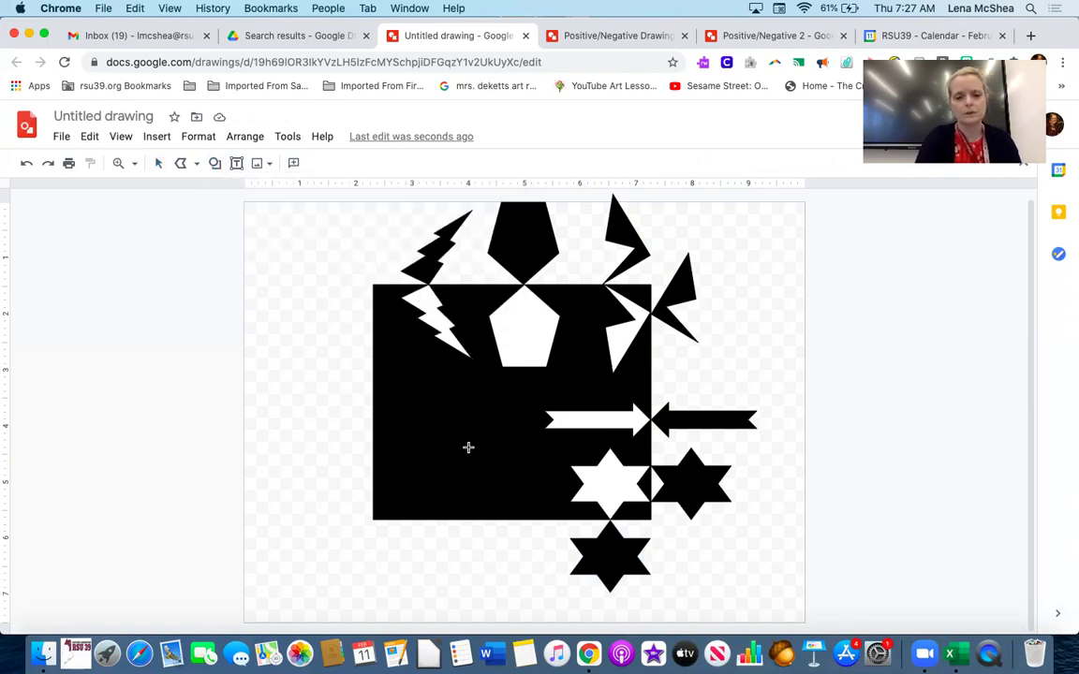
drag(472, 438, 544, 518)
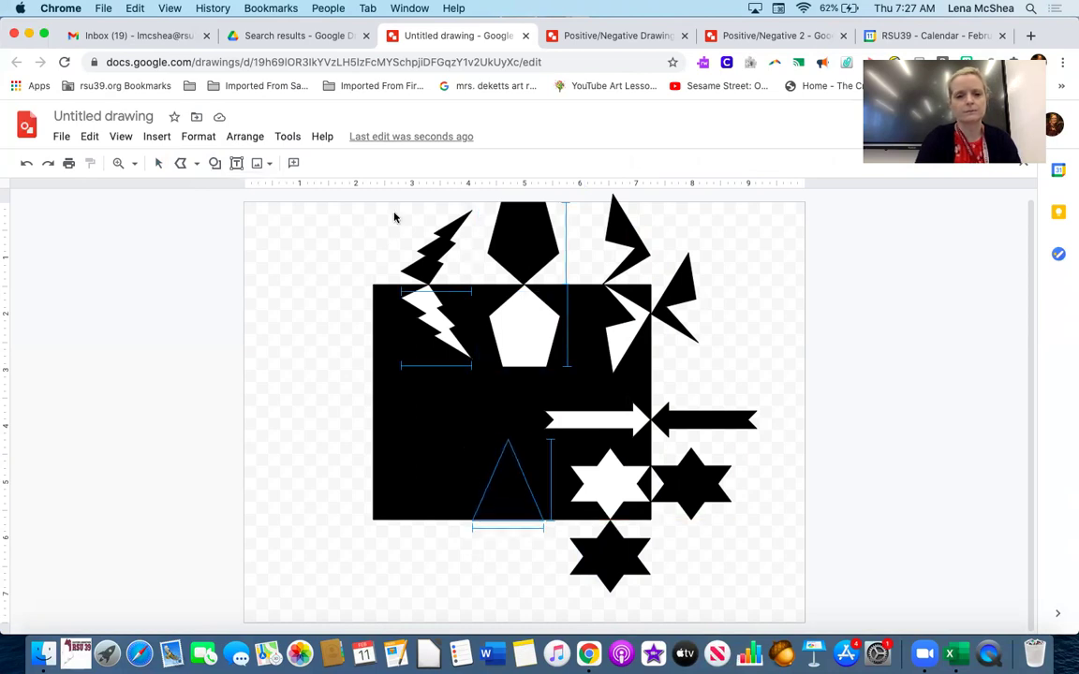
click(294, 163)
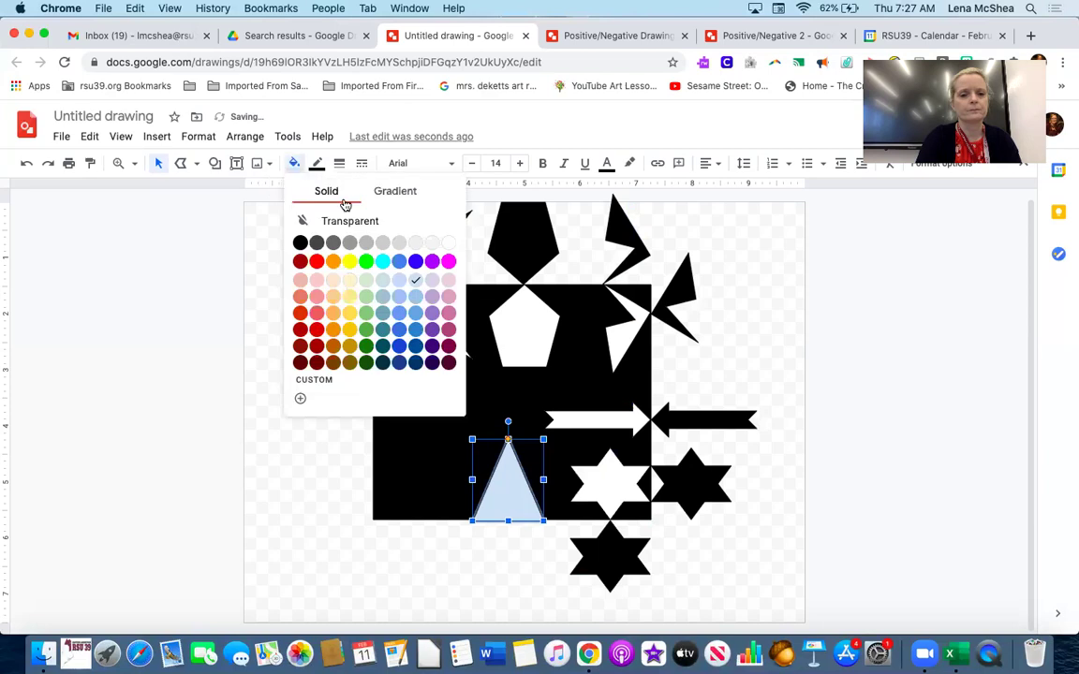
click(447, 243)
- Copy the triangle, fill it black, flip it vertically and place it below the square
key(super+c)
key(super+v)
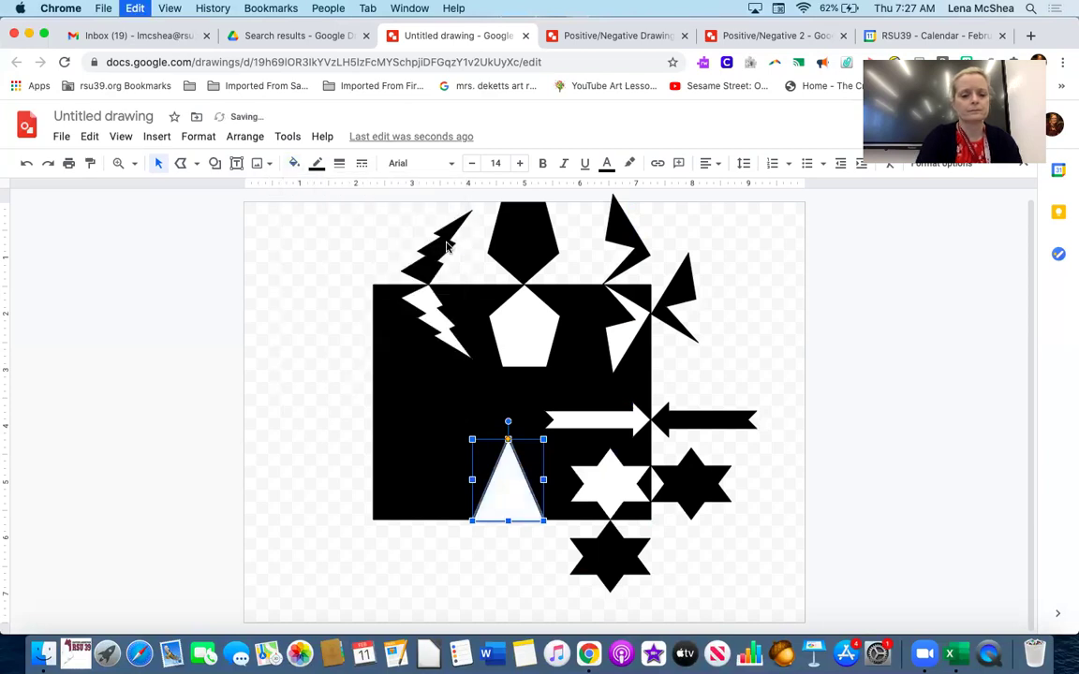
click(294, 163)
click(300, 243)
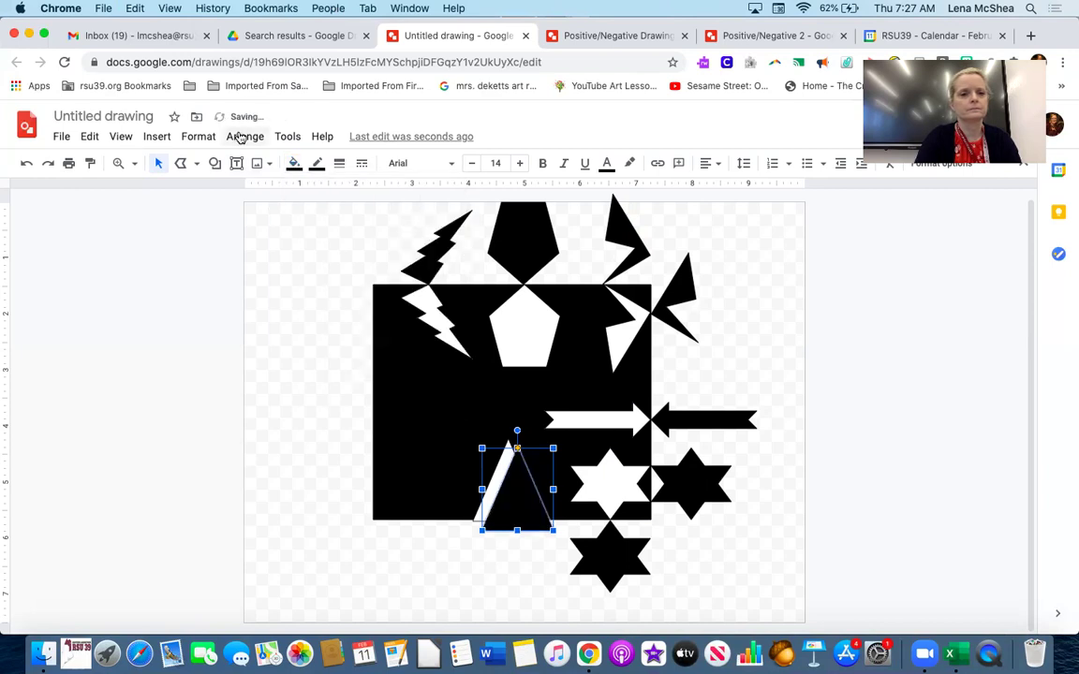
click(242, 136)
mouse_move(260, 286)
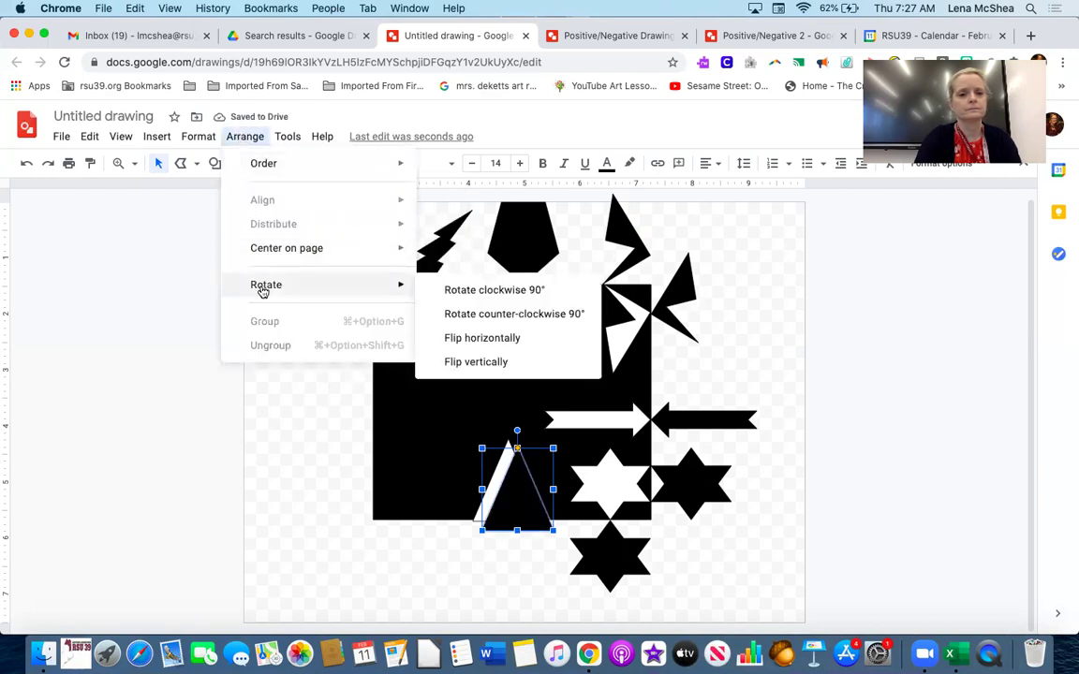
click(465, 362)
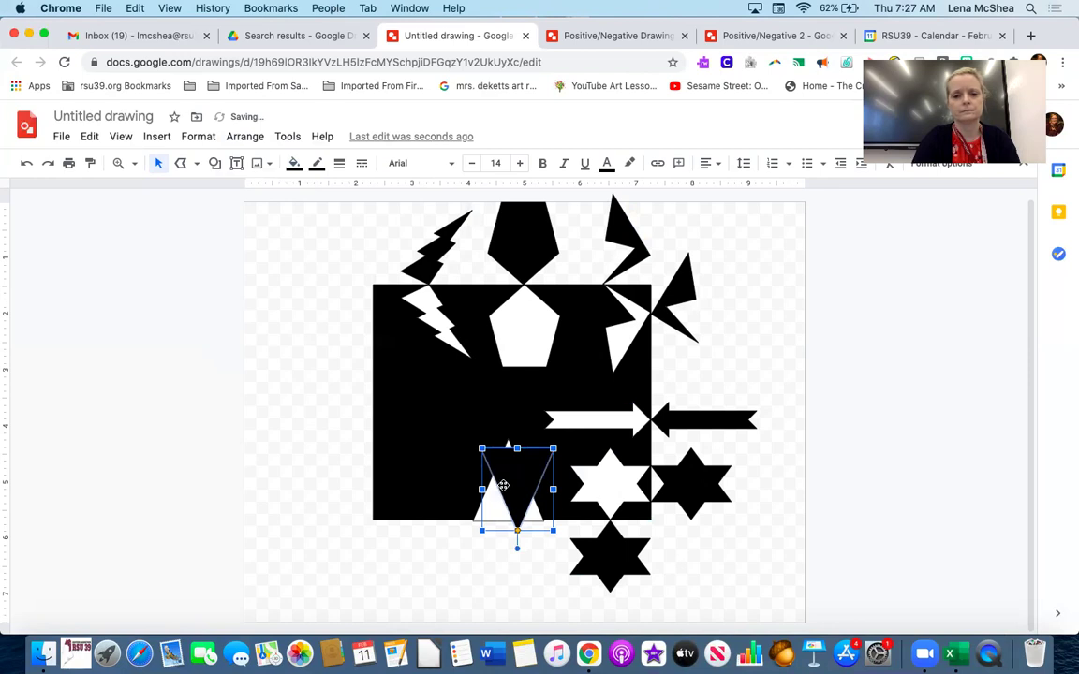
drag(503, 535, 493, 556)
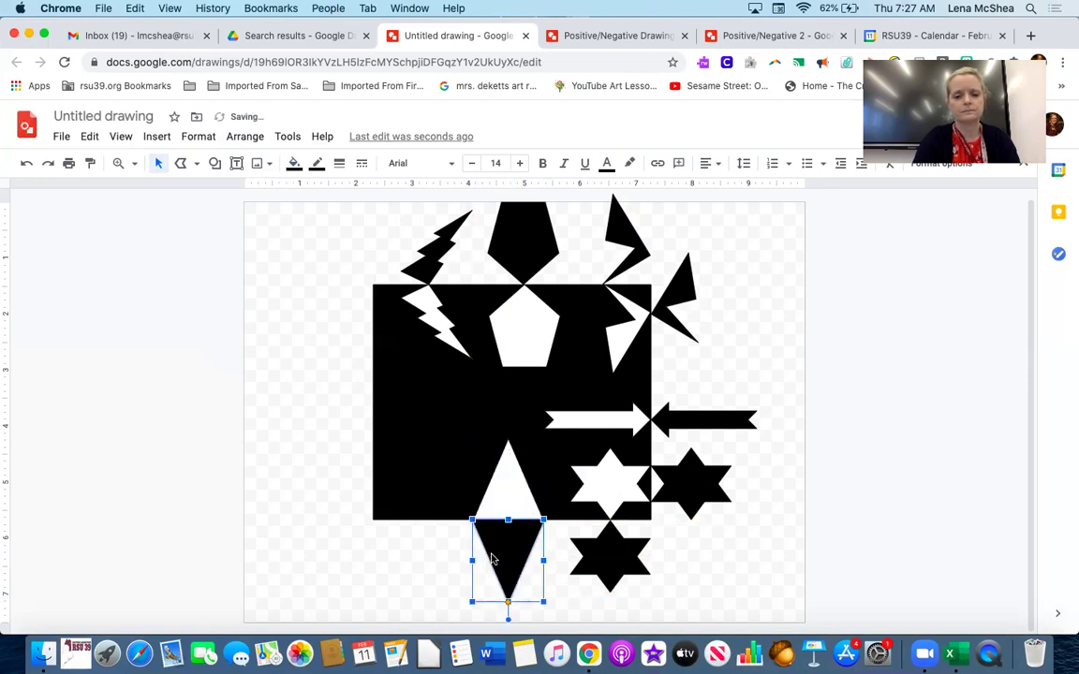
click(410, 565)
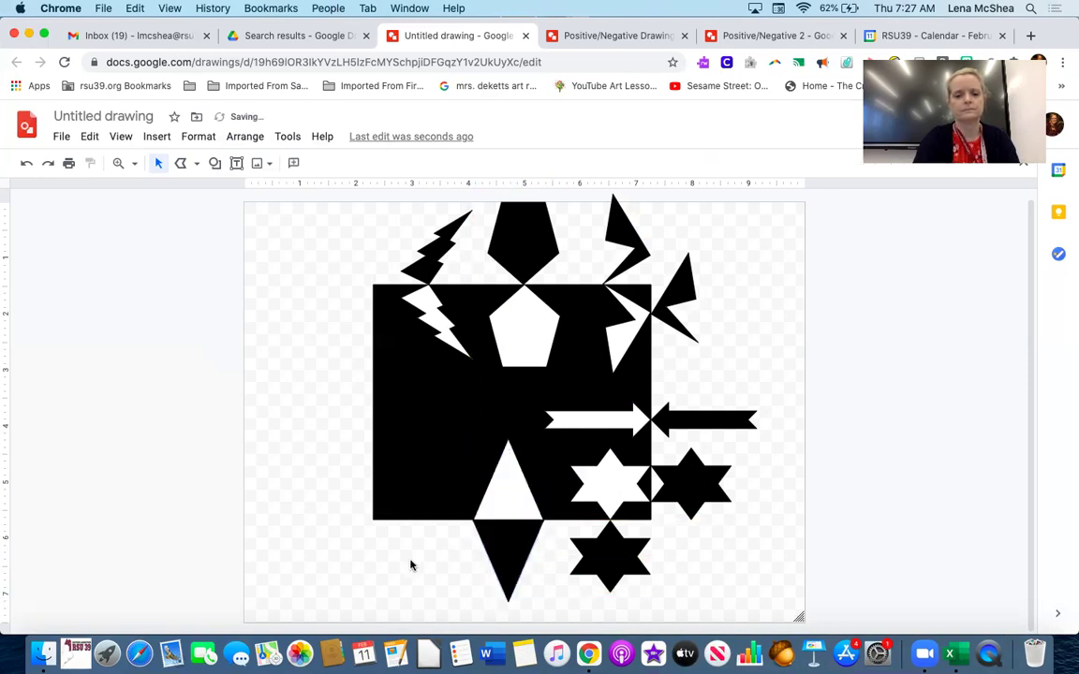
- Draw a white cross on the square's lower-left edge
click(215, 163)
mouse_move(269, 198)
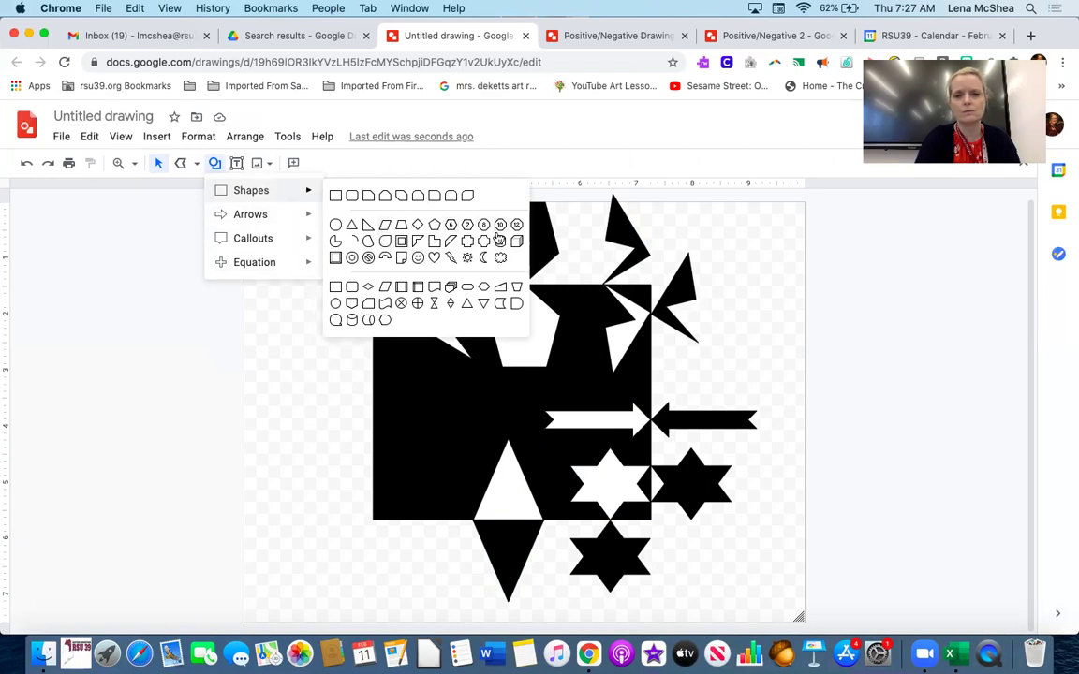
click(471, 243)
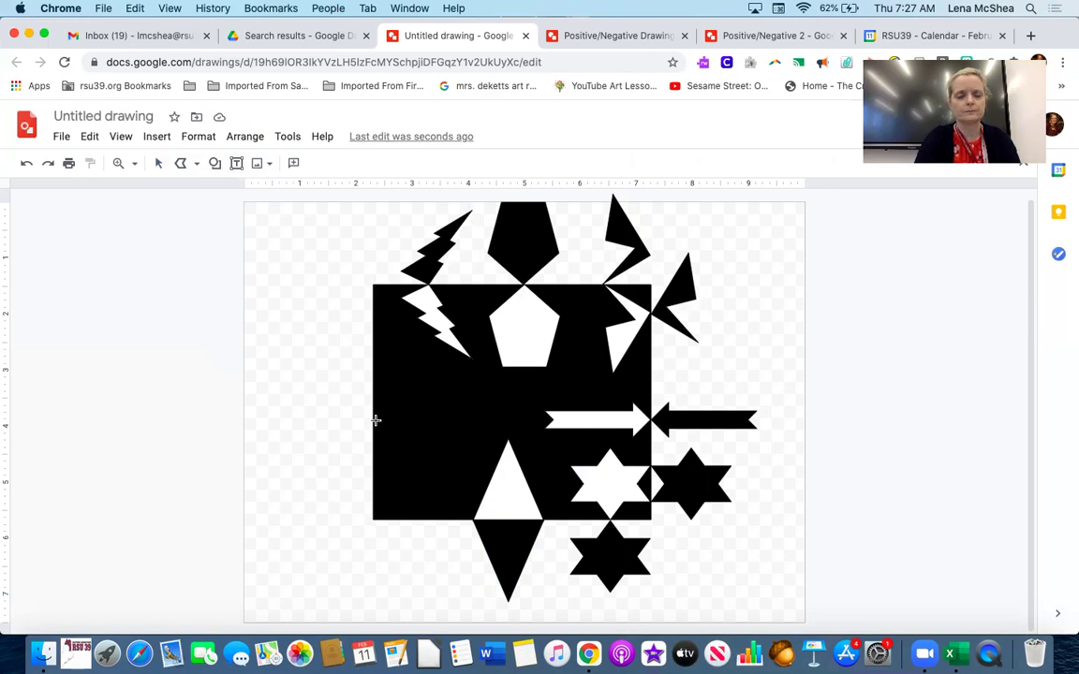
drag(375, 420, 450, 518)
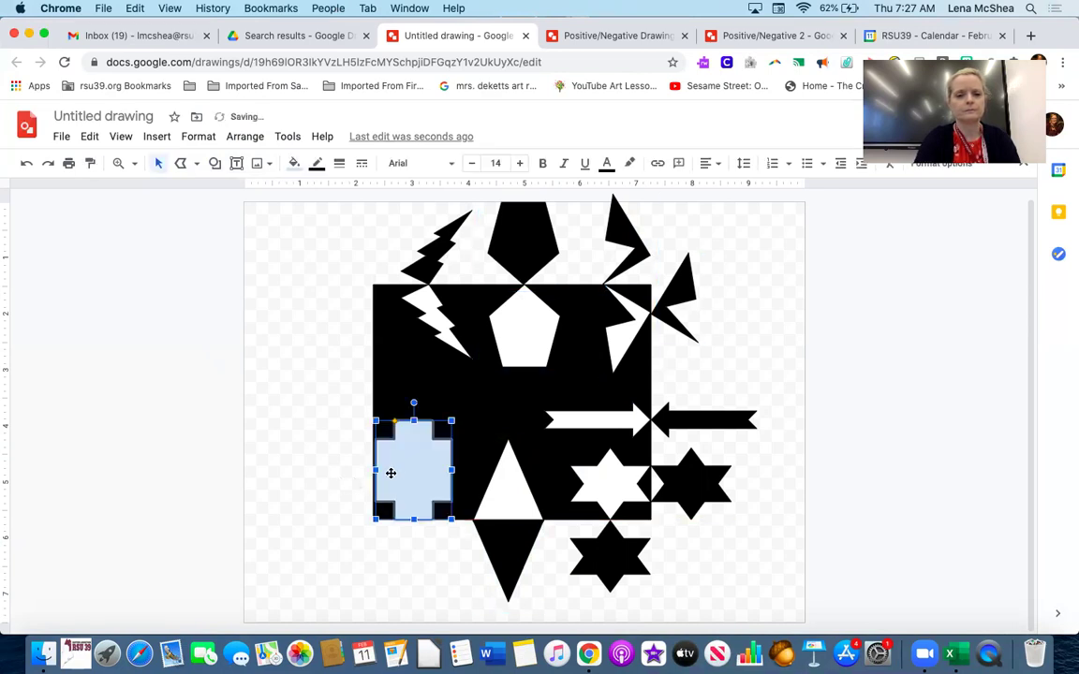
click(295, 164)
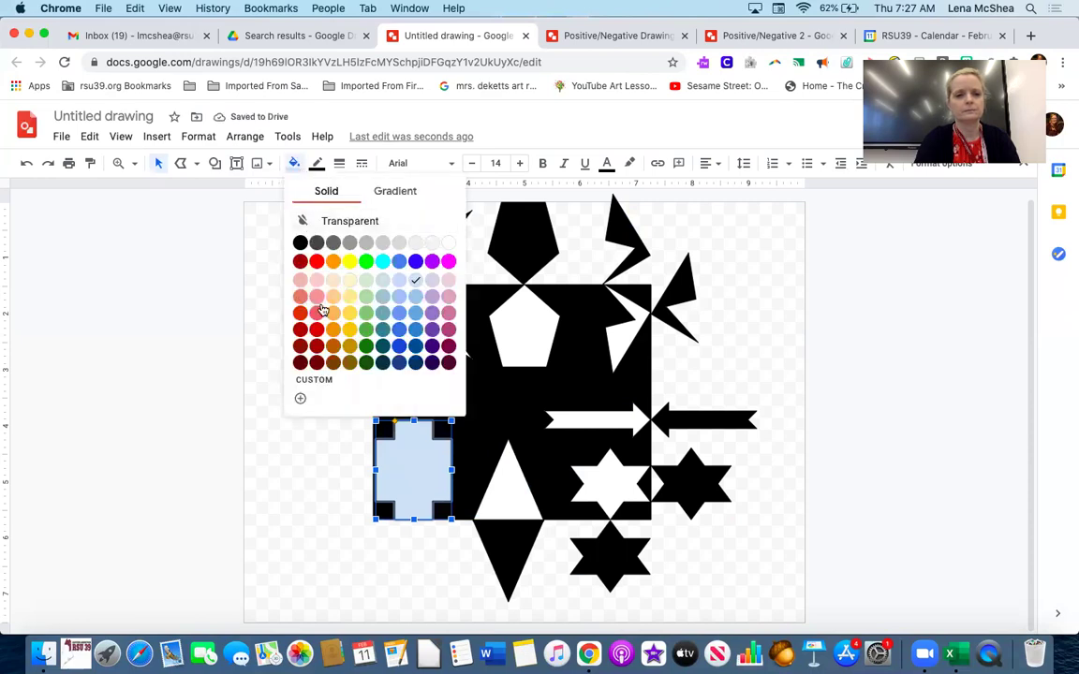
click(450, 245)
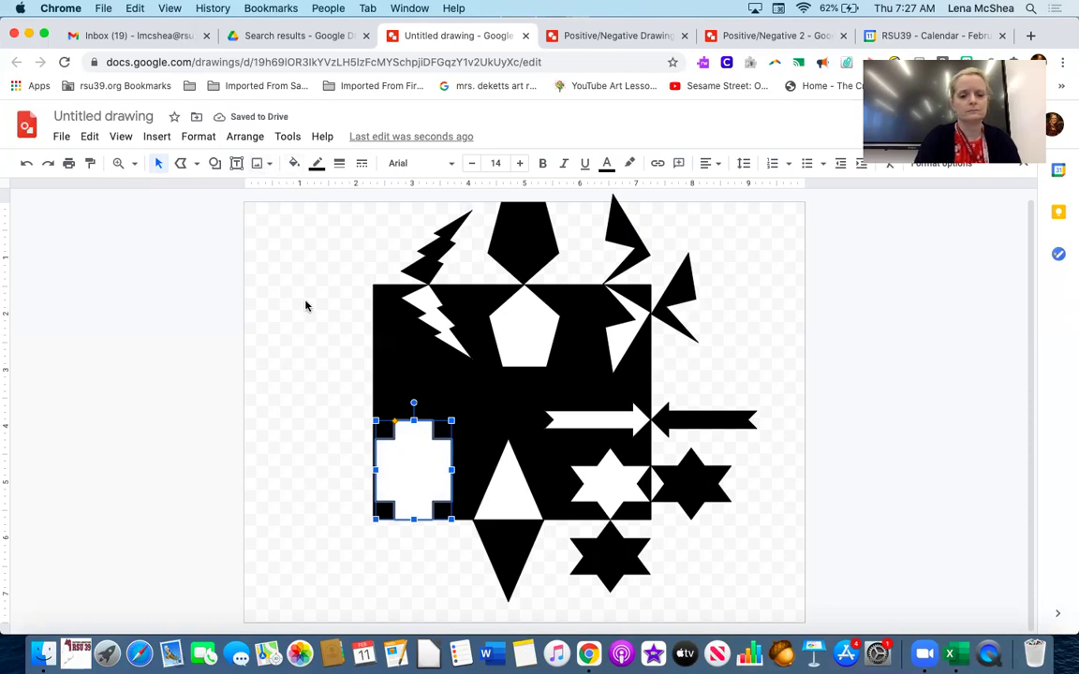
- Place a black copy of the cross outside the square's left edge
key(Right)
key(Down)
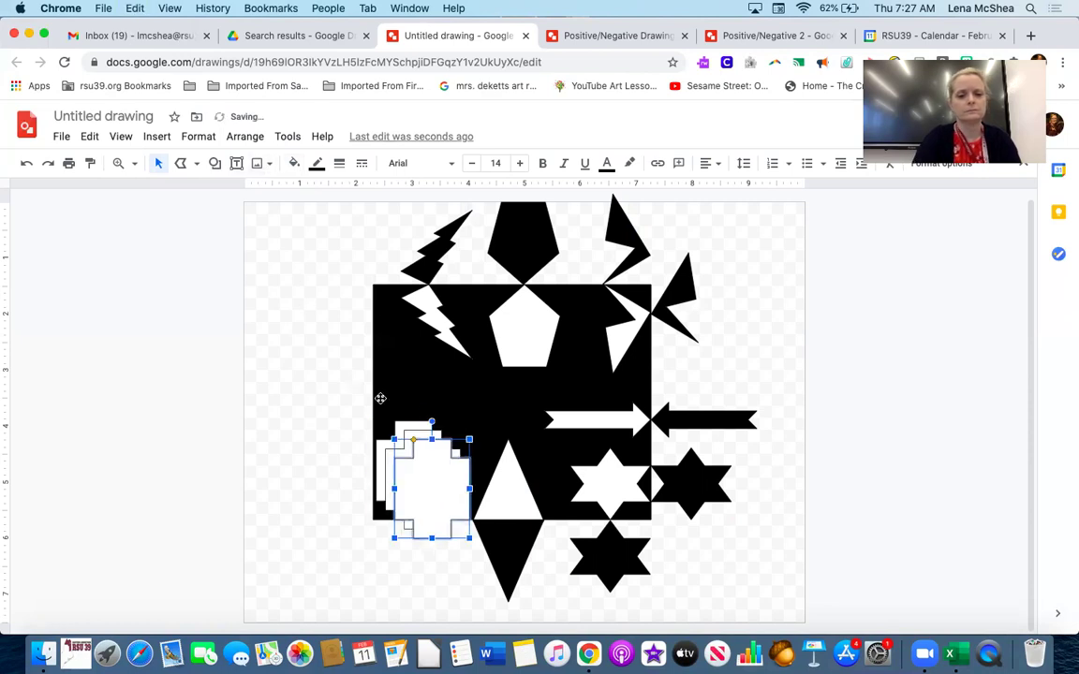
drag(394, 474, 310, 464)
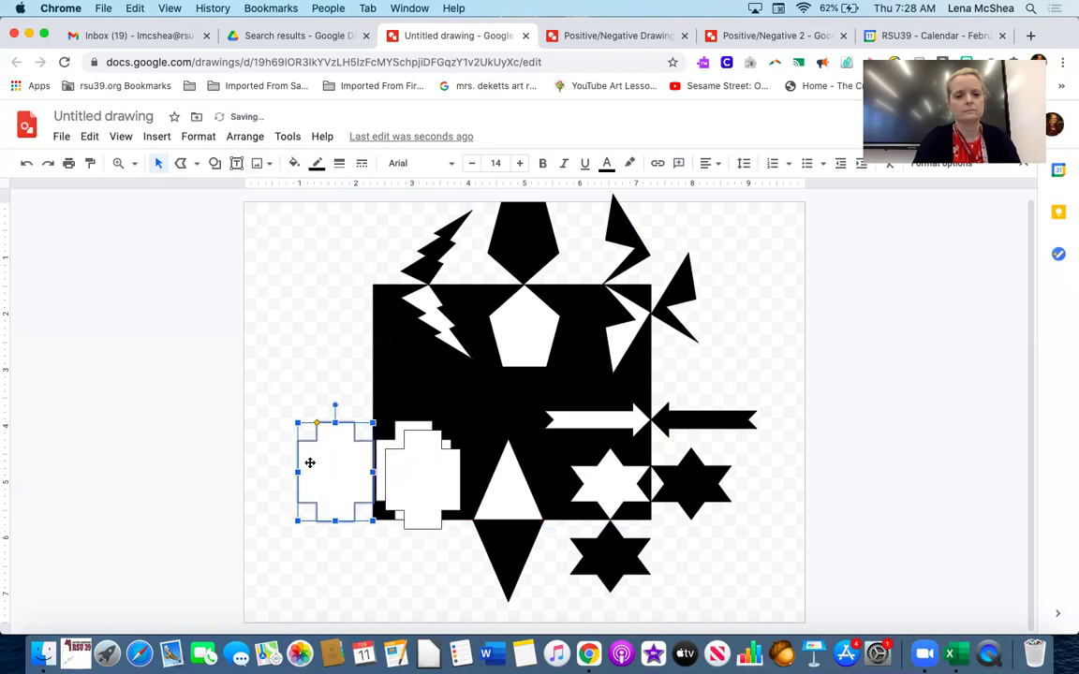
click(295, 165)
click(301, 244)
- Move another cross copy below the square's bottom edge and fill it black
drag(445, 480, 436, 573)
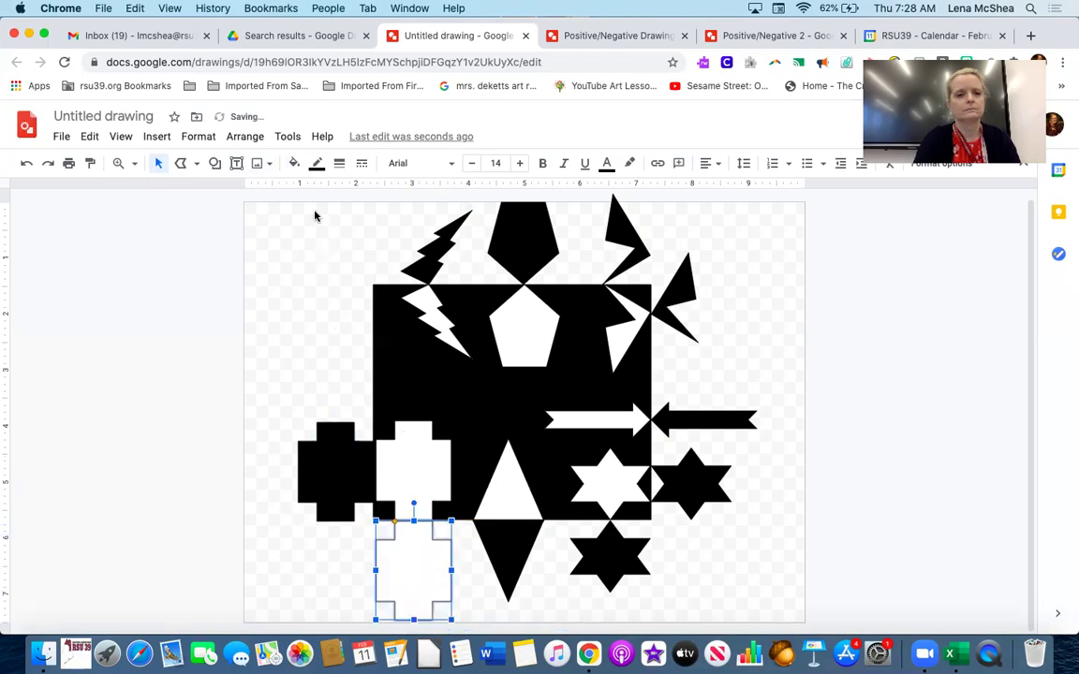
click(300, 163)
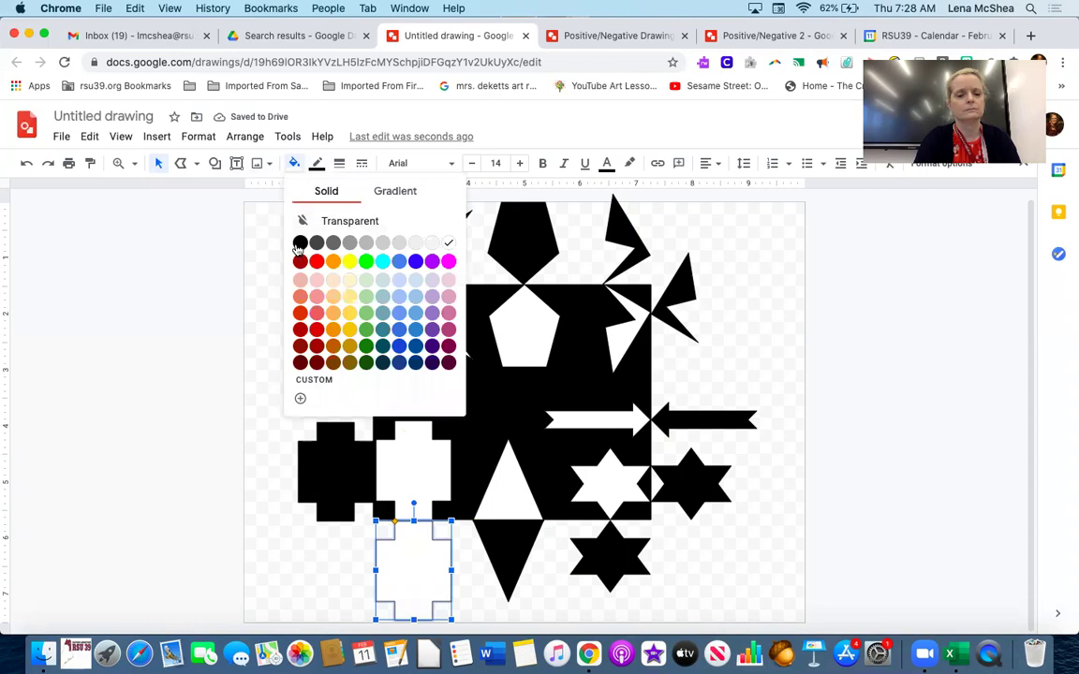
click(268, 236)
click(264, 276)
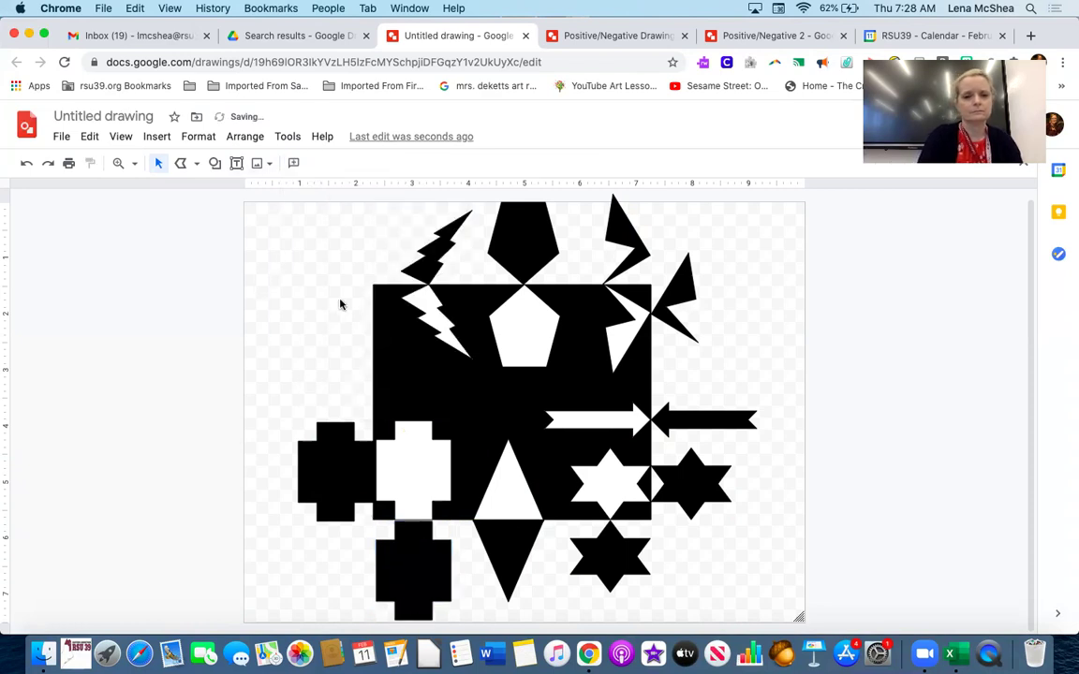
- Draw a white oval cutting into the square's left edge
click(214, 164)
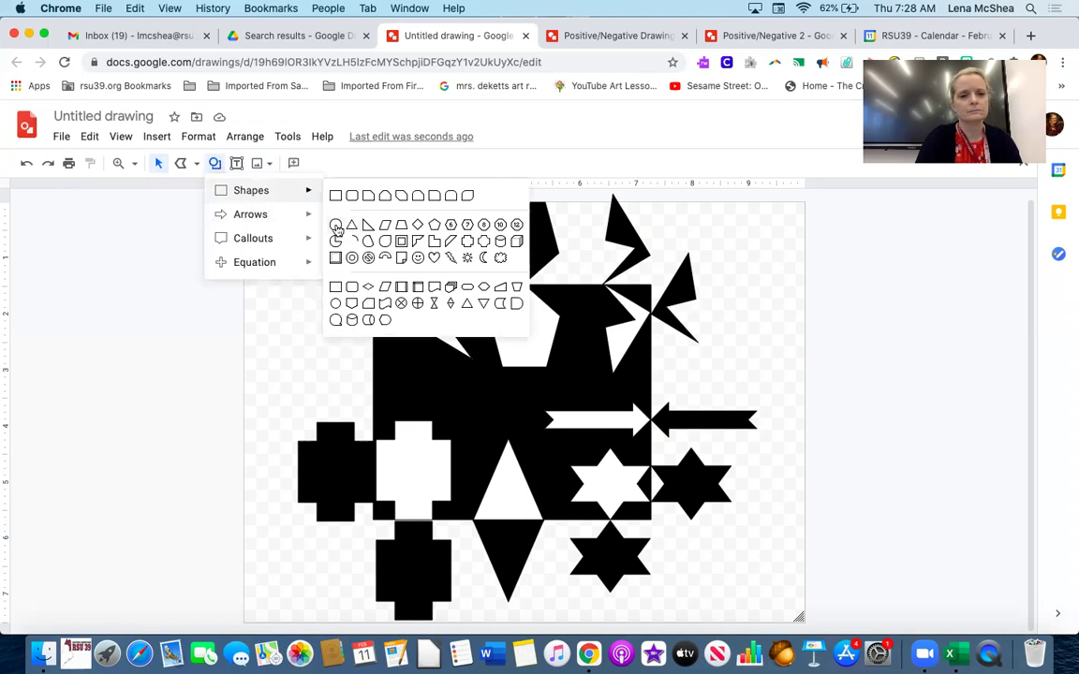
click(336, 225)
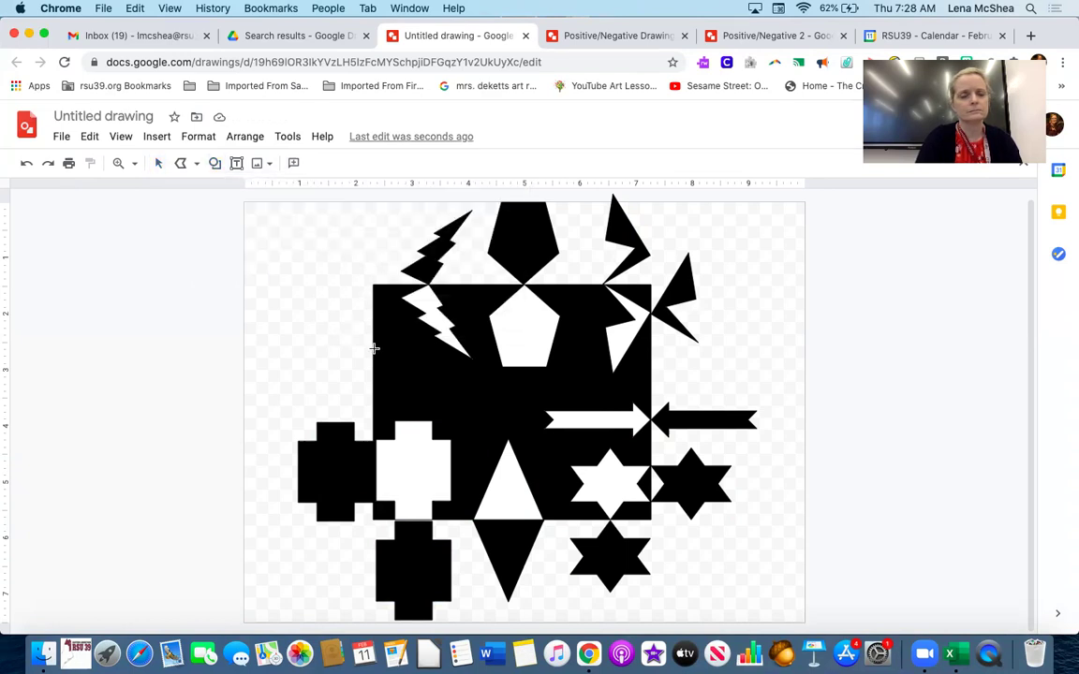
drag(373, 349, 441, 406)
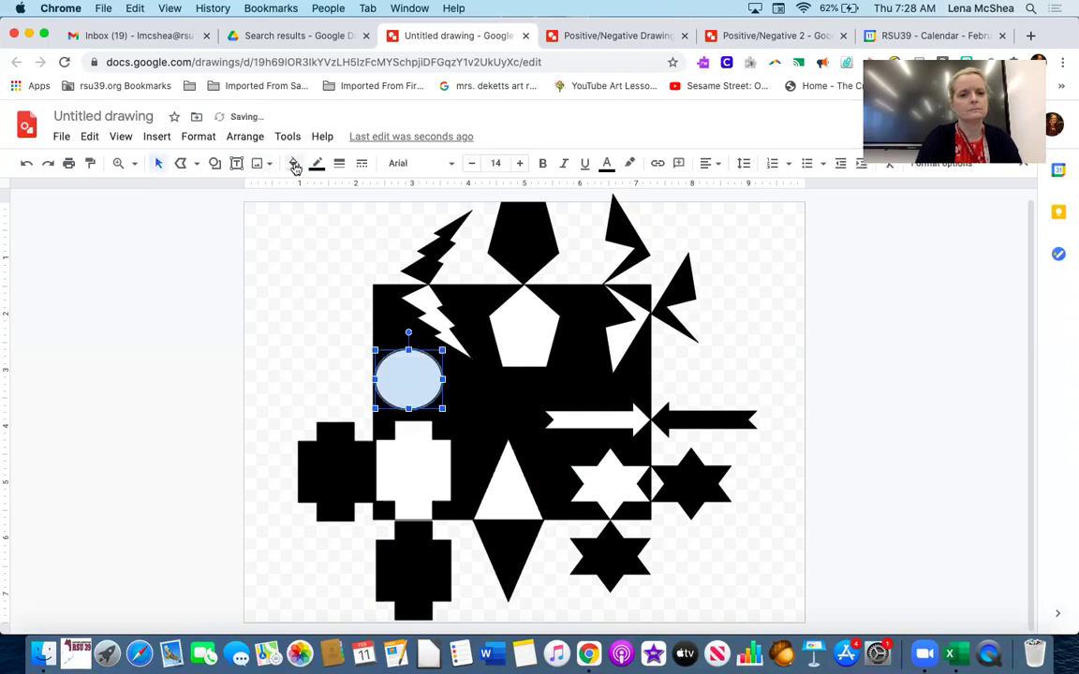
click(294, 164)
click(448, 244)
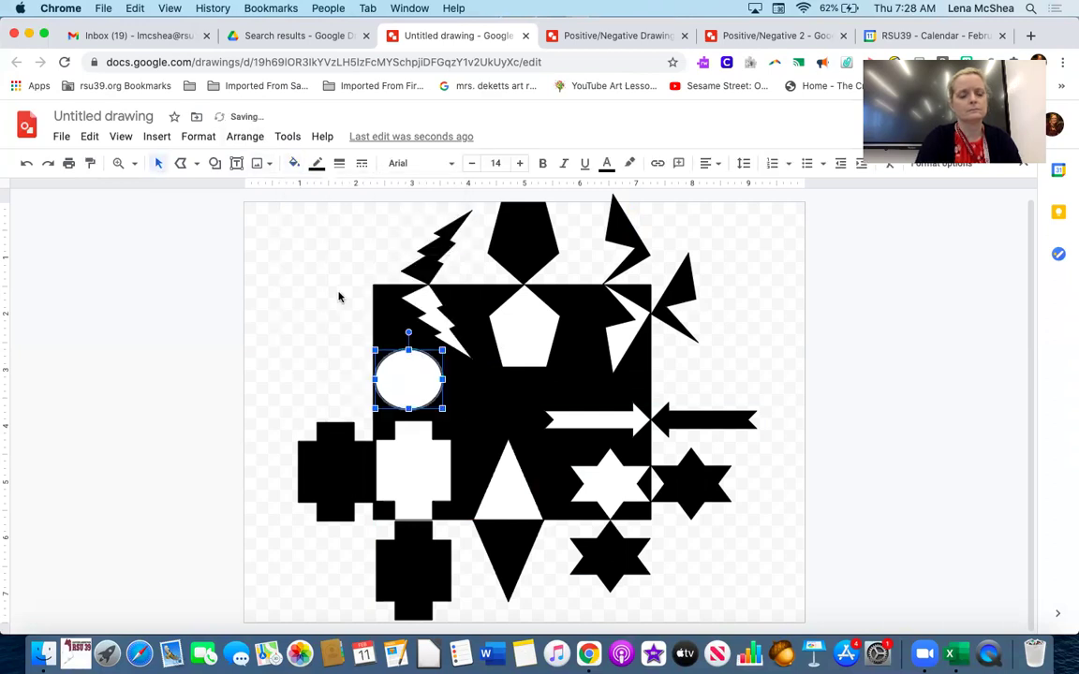
- Duplicate the oval, move the copy outside to the left and fill it black
key(super+d)
drag(418, 383, 338, 374)
click(294, 164)
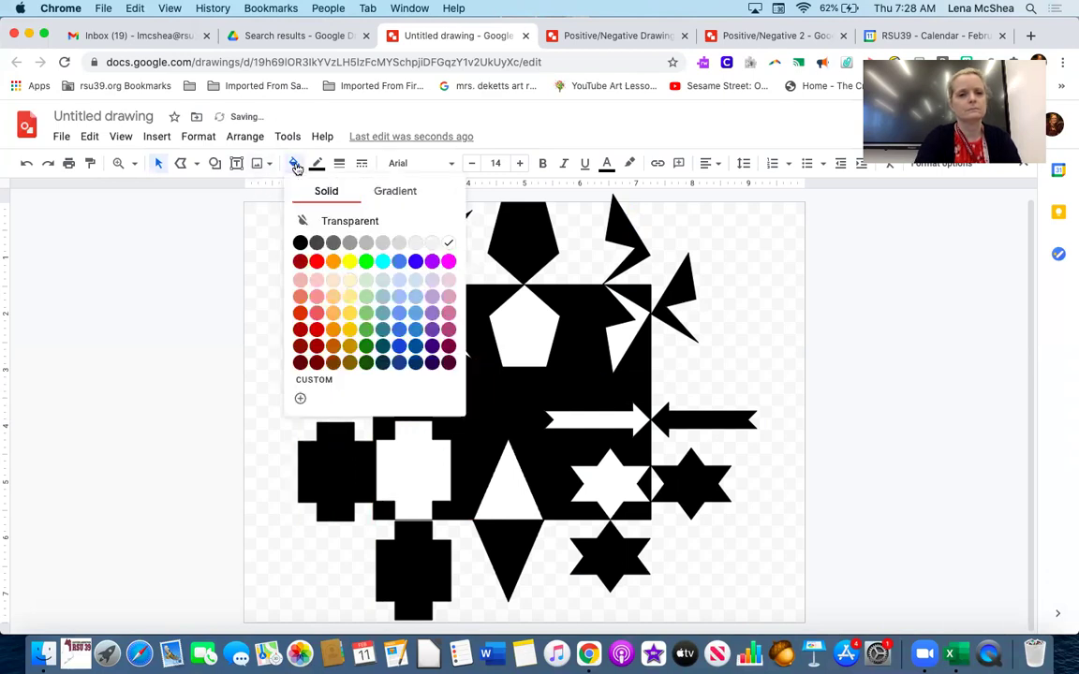
click(298, 243)
click(321, 228)
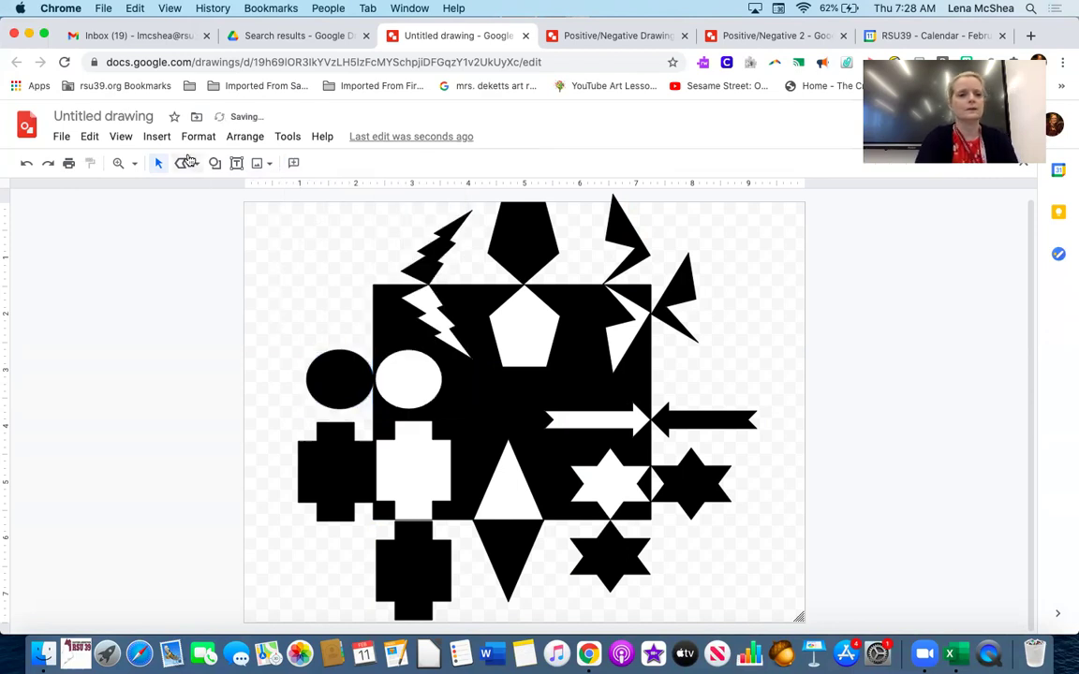
- Change the title from 'Untitled drawing' to 'Positive Negative'
click(150, 115)
text(P)
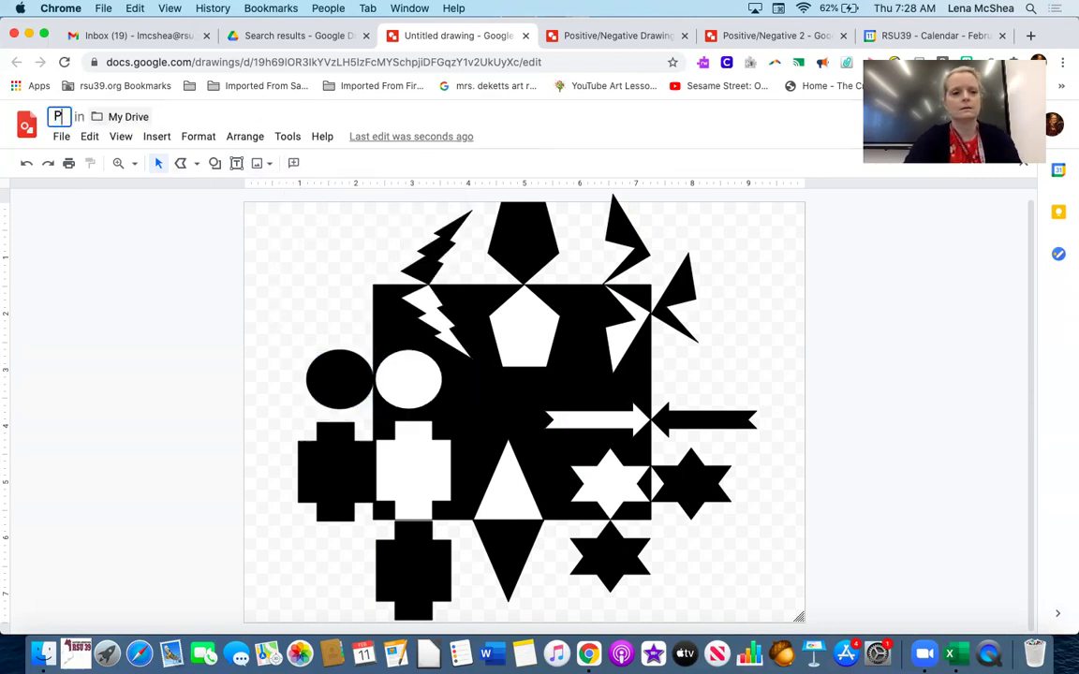
text(ositive Ne)
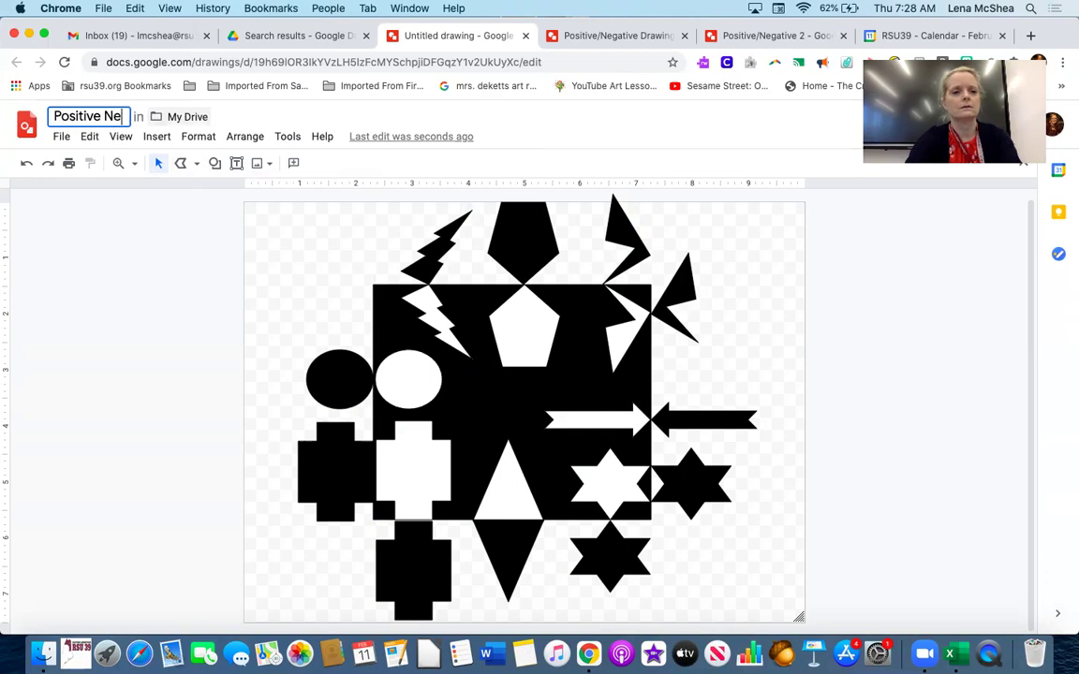
text(gative)
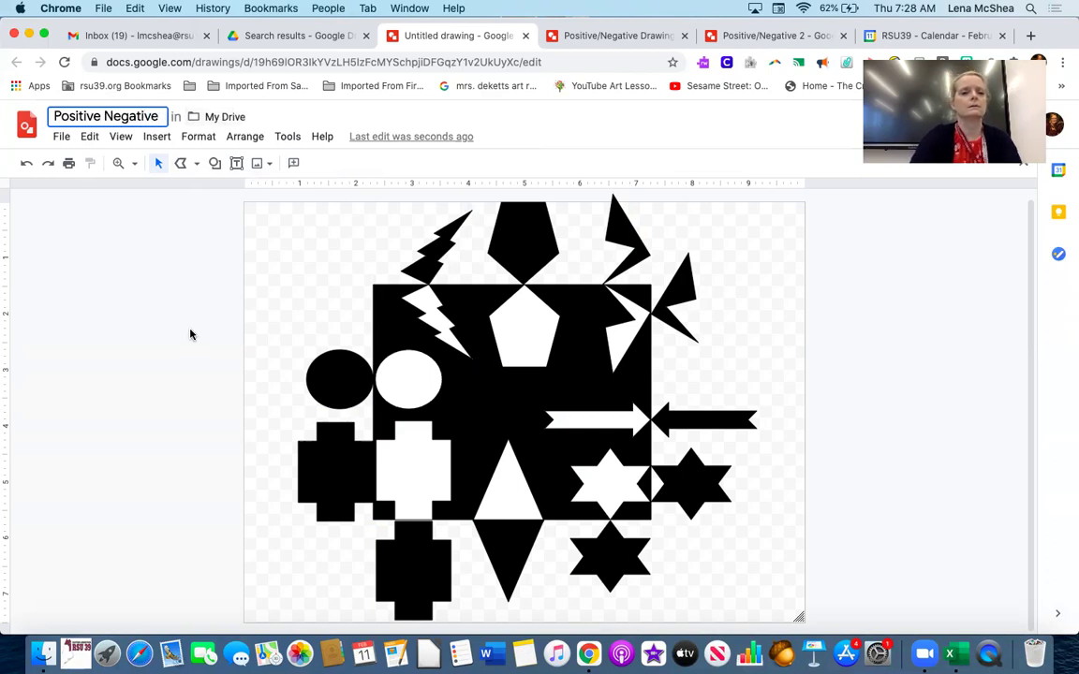
key(Return)
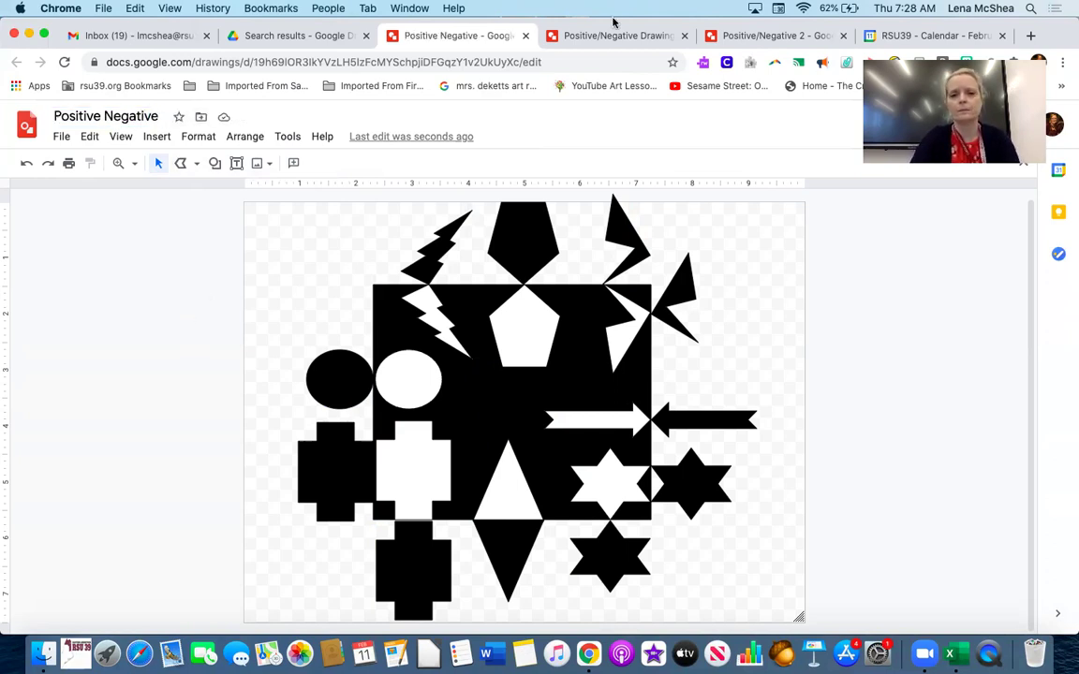